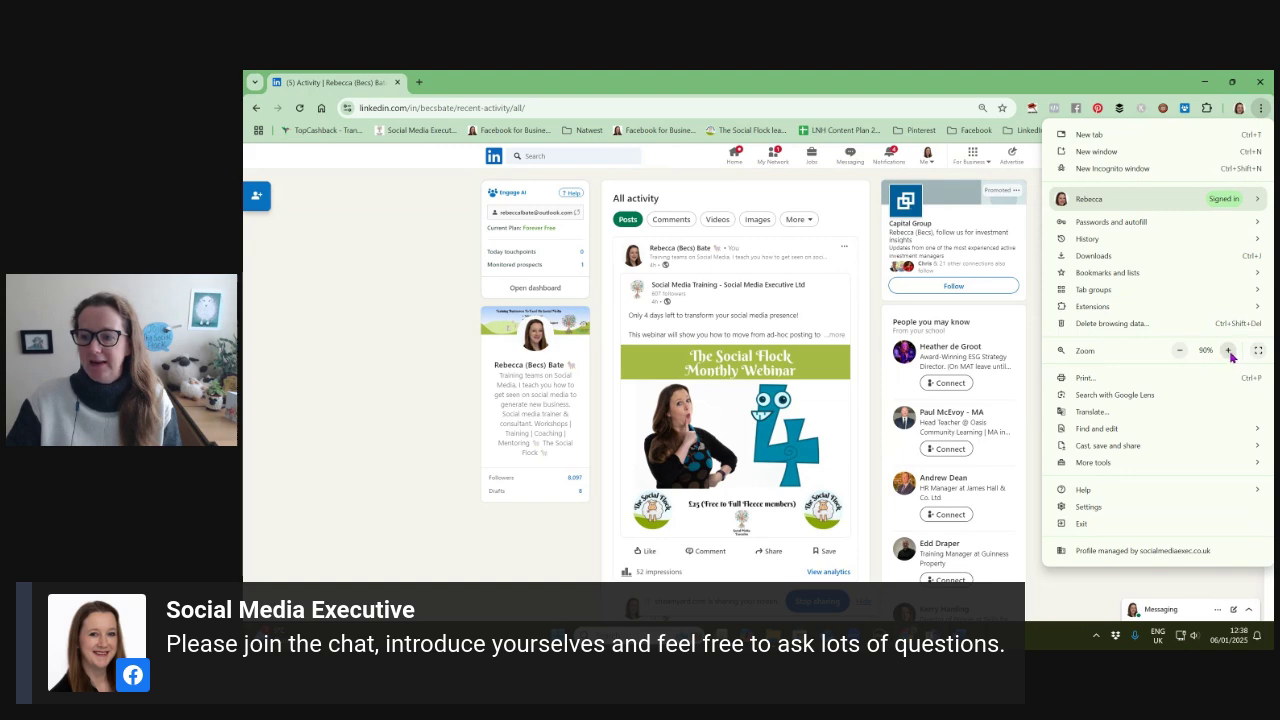
Enlarge the browser's page zoom by two levels from 90%.
click(1228, 350)
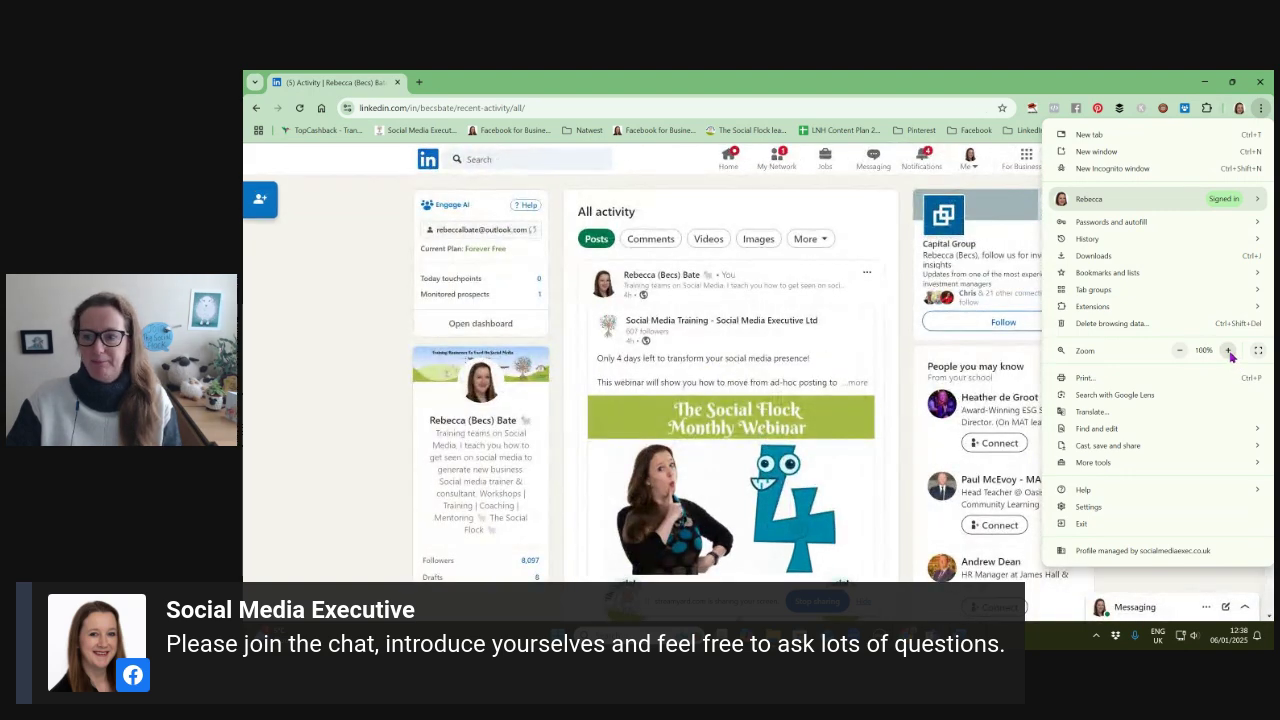
click(1228, 350)
click(865, 190)
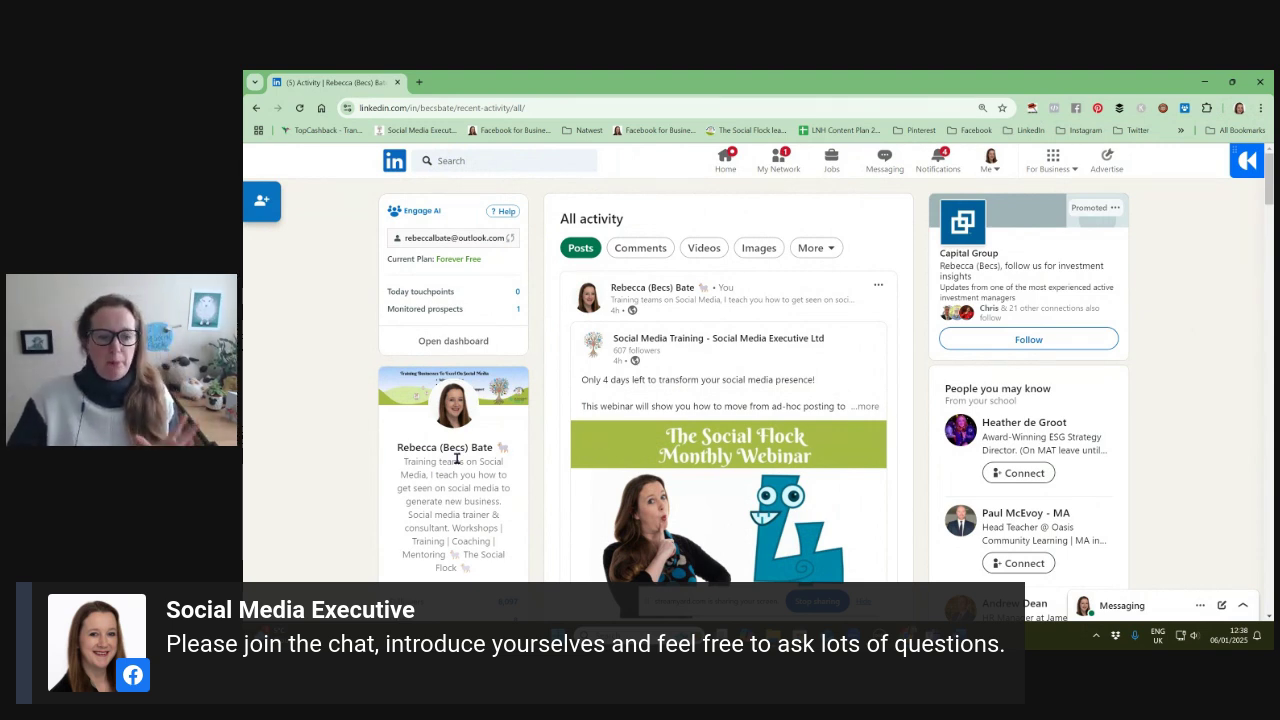
Open the personal profile page and look through its sections down to the Experience entries.
click(464, 449)
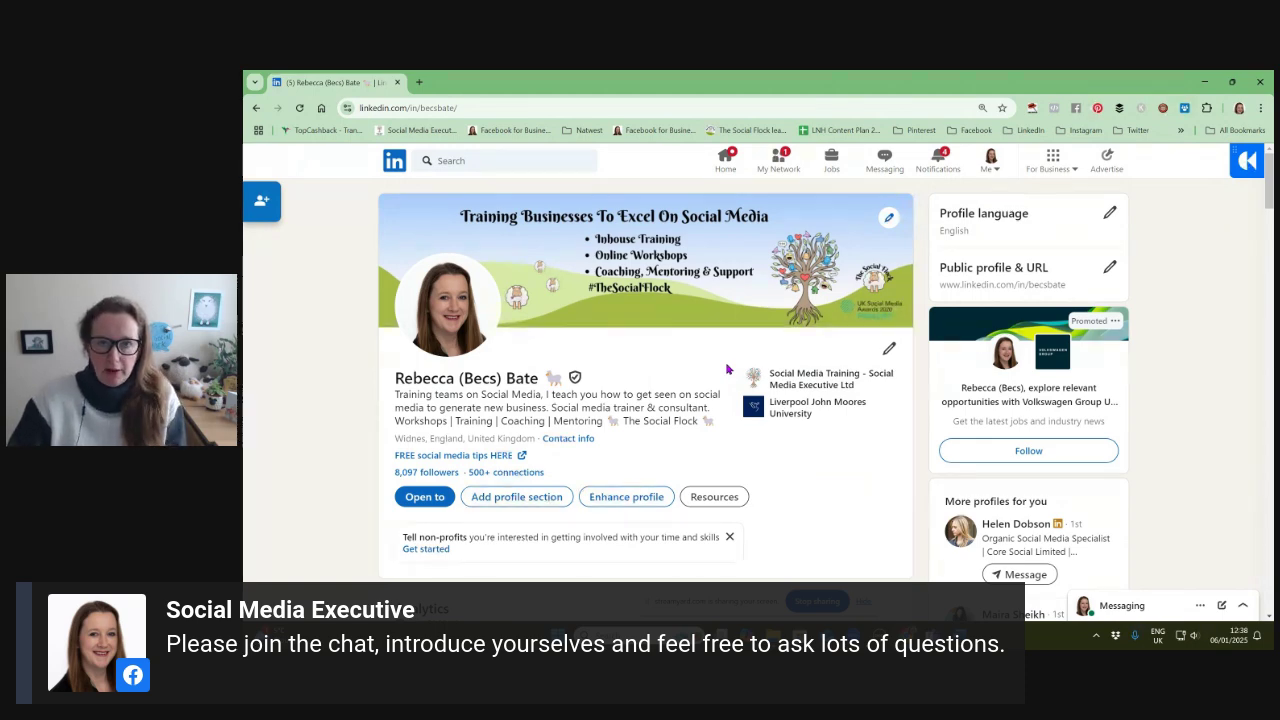
scroll(727, 370, down, 7)
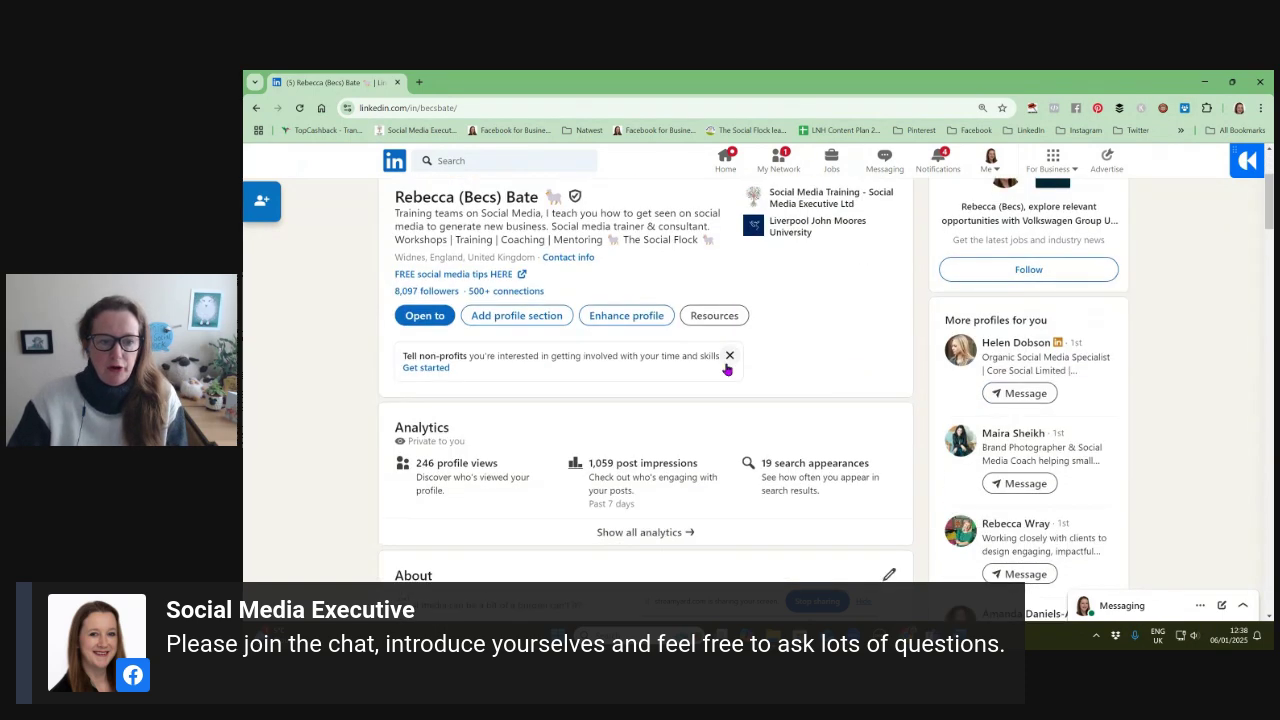
scroll(727, 370, down, 7)
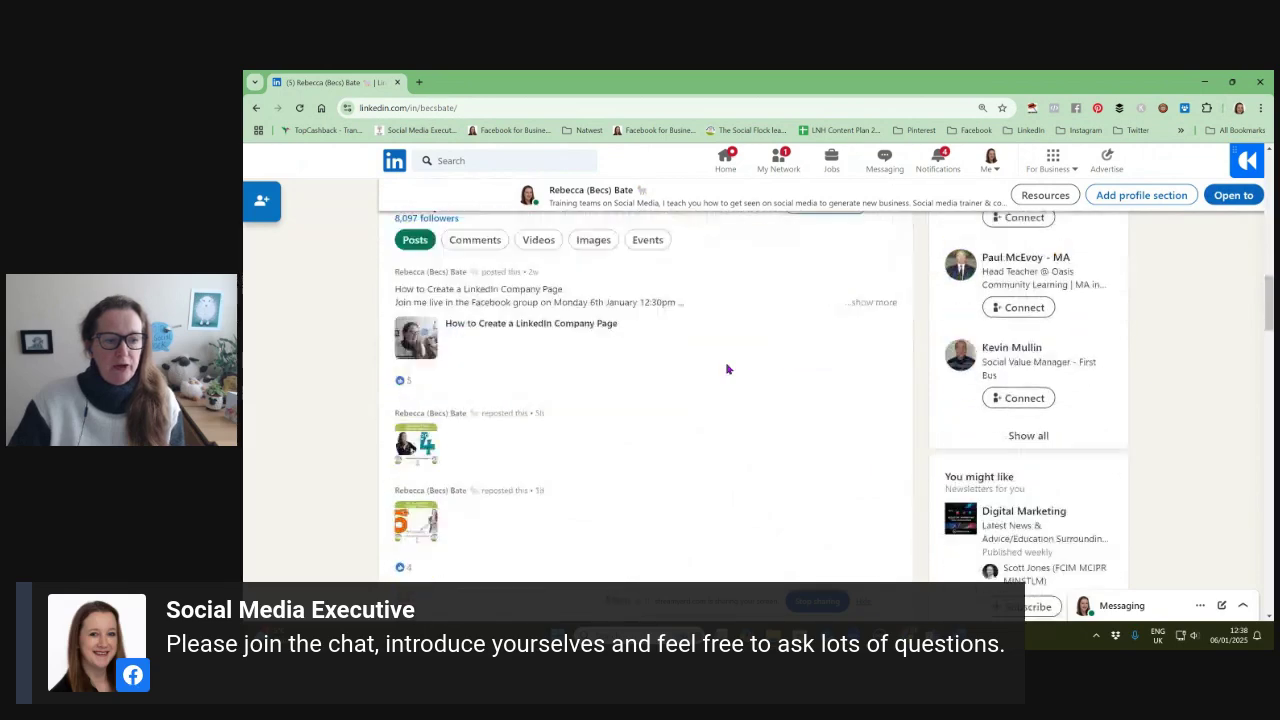
scroll(727, 370, down, 2)
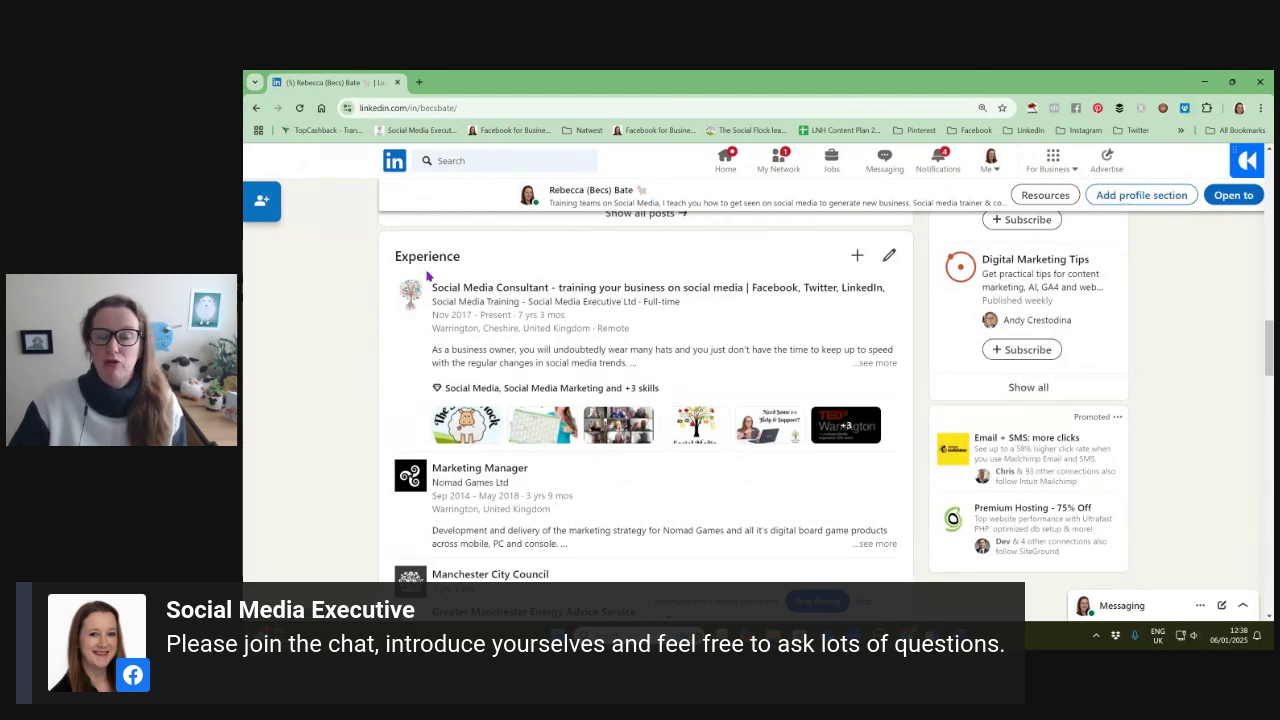
scroll(757, 325, up, 10)
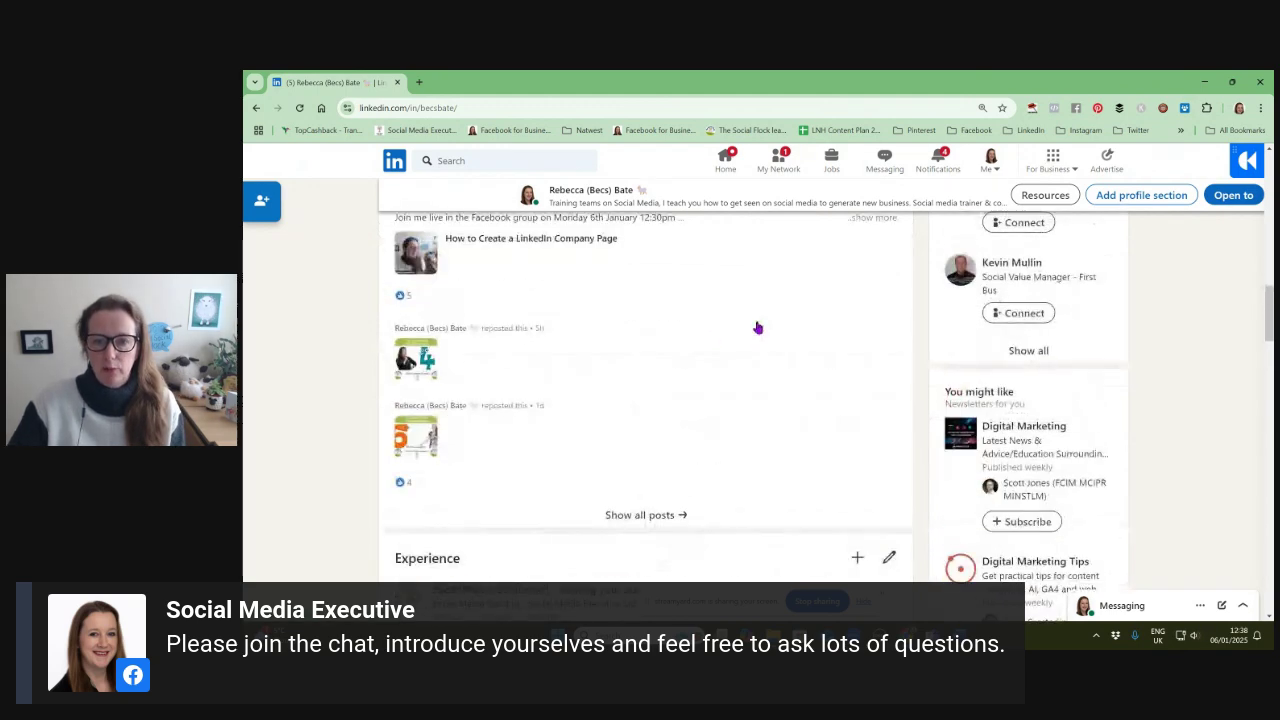
scroll(757, 327, up, 5)
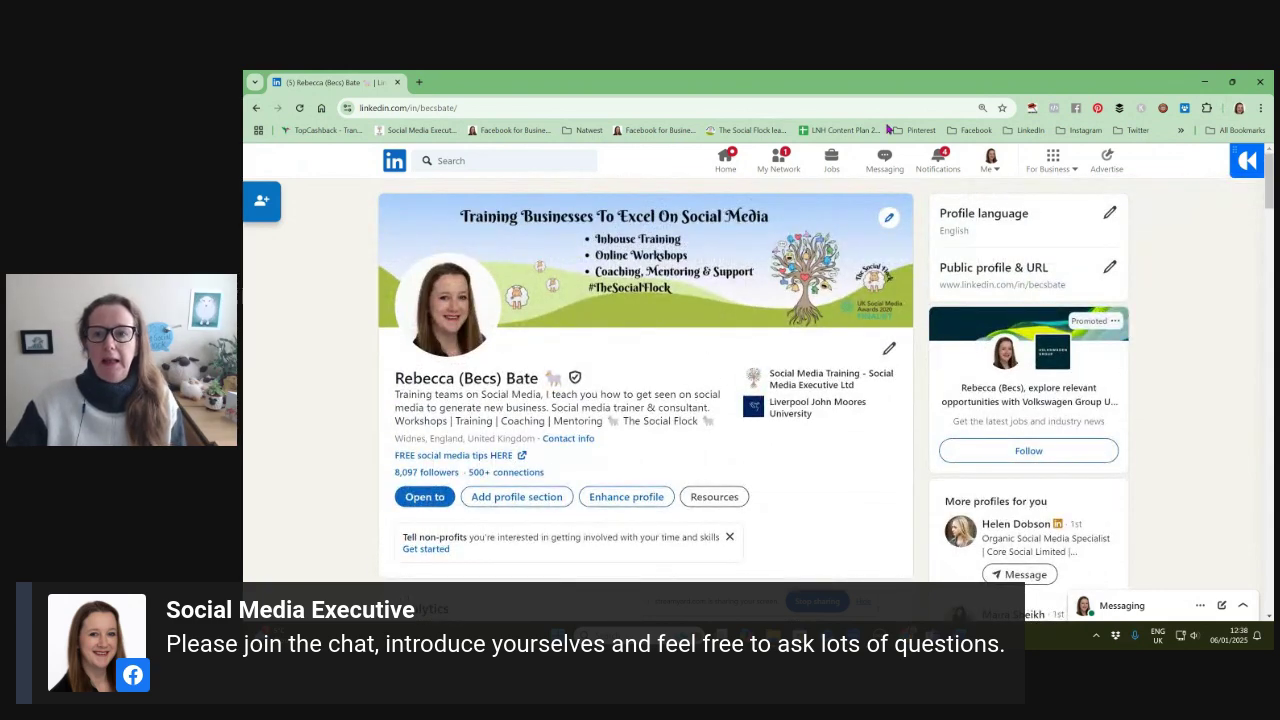
Start creating a new LinkedIn Page of the Company type.
click(1054, 161)
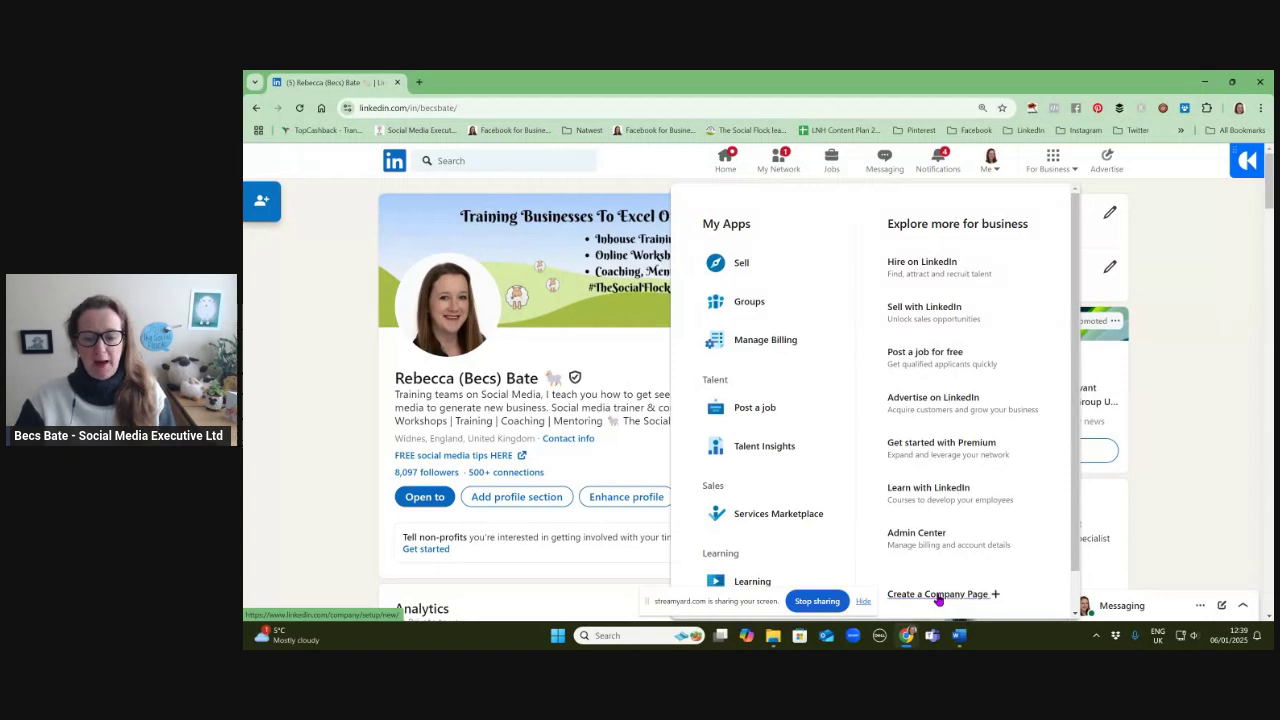
click(938, 594)
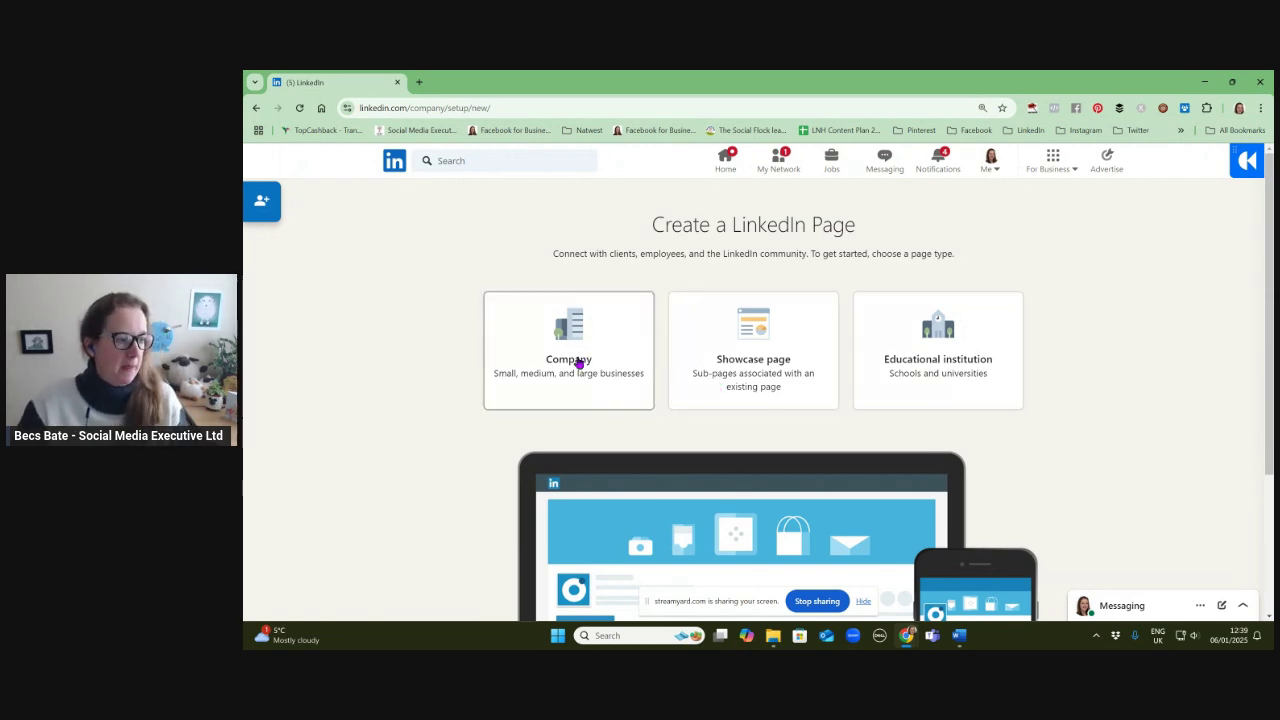
click(578, 364)
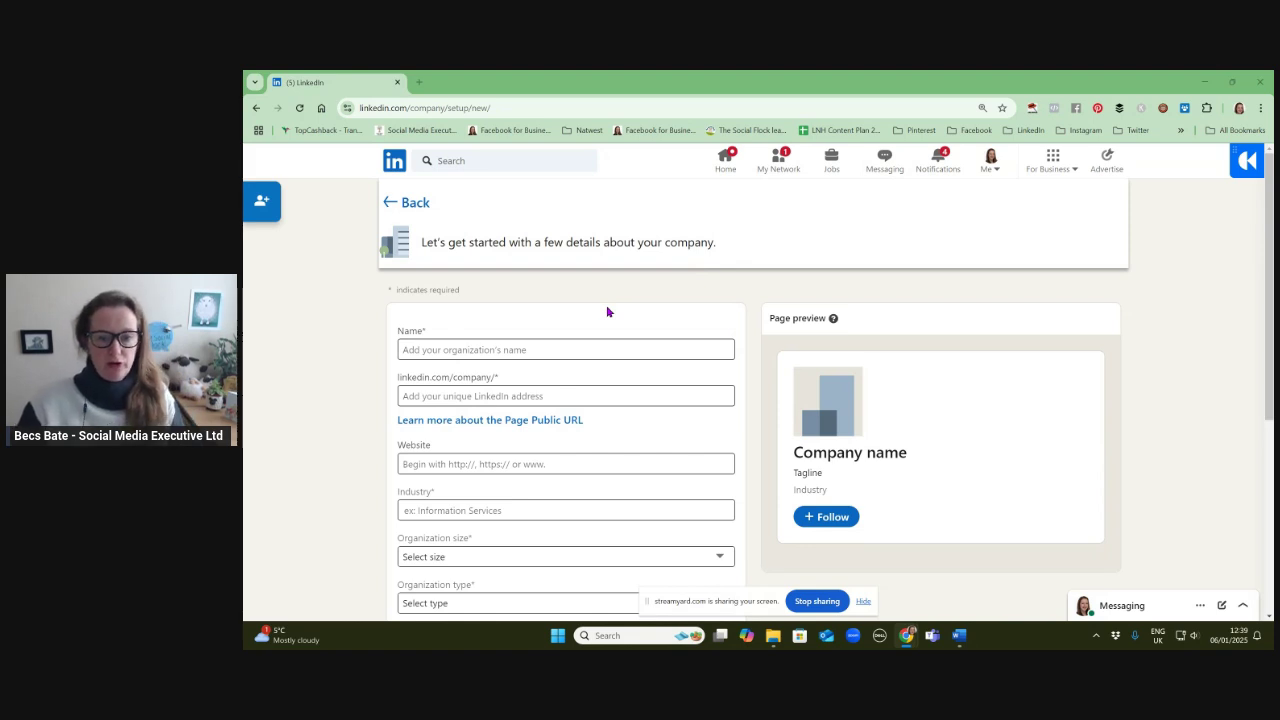
Enter "The Social Flock" as the name of the new company page.
click(569, 349)
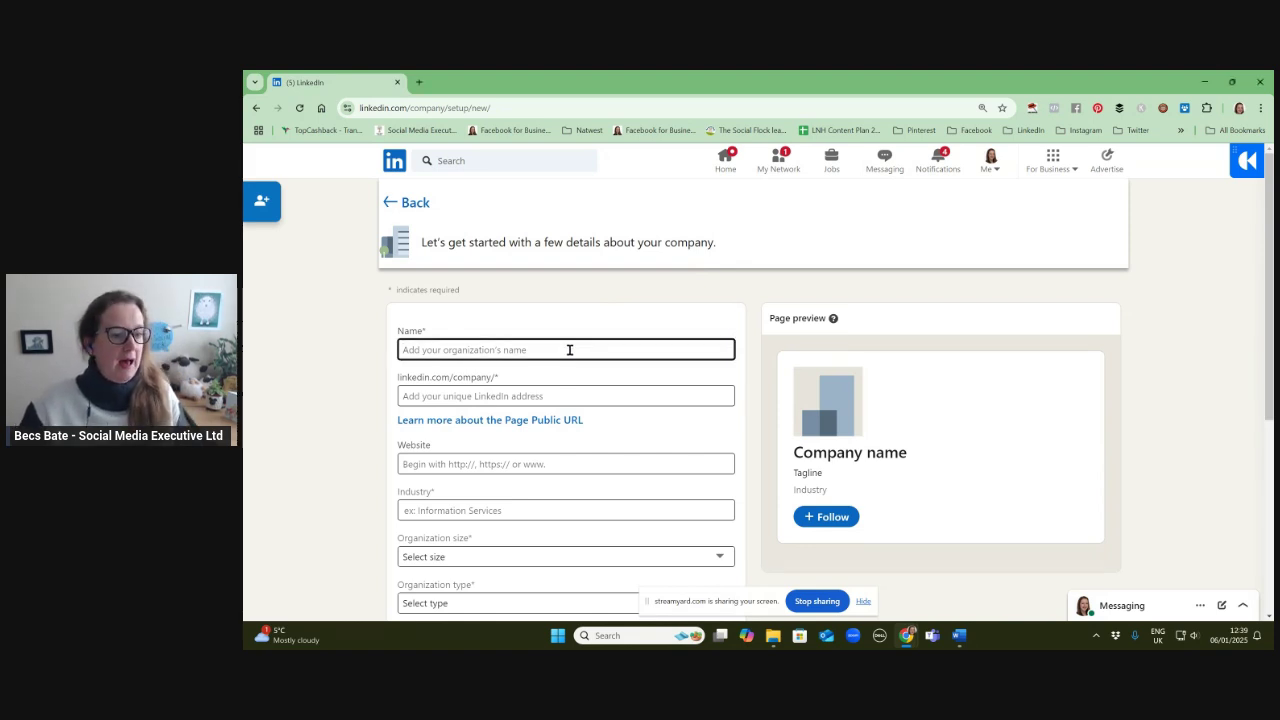
text(The S)
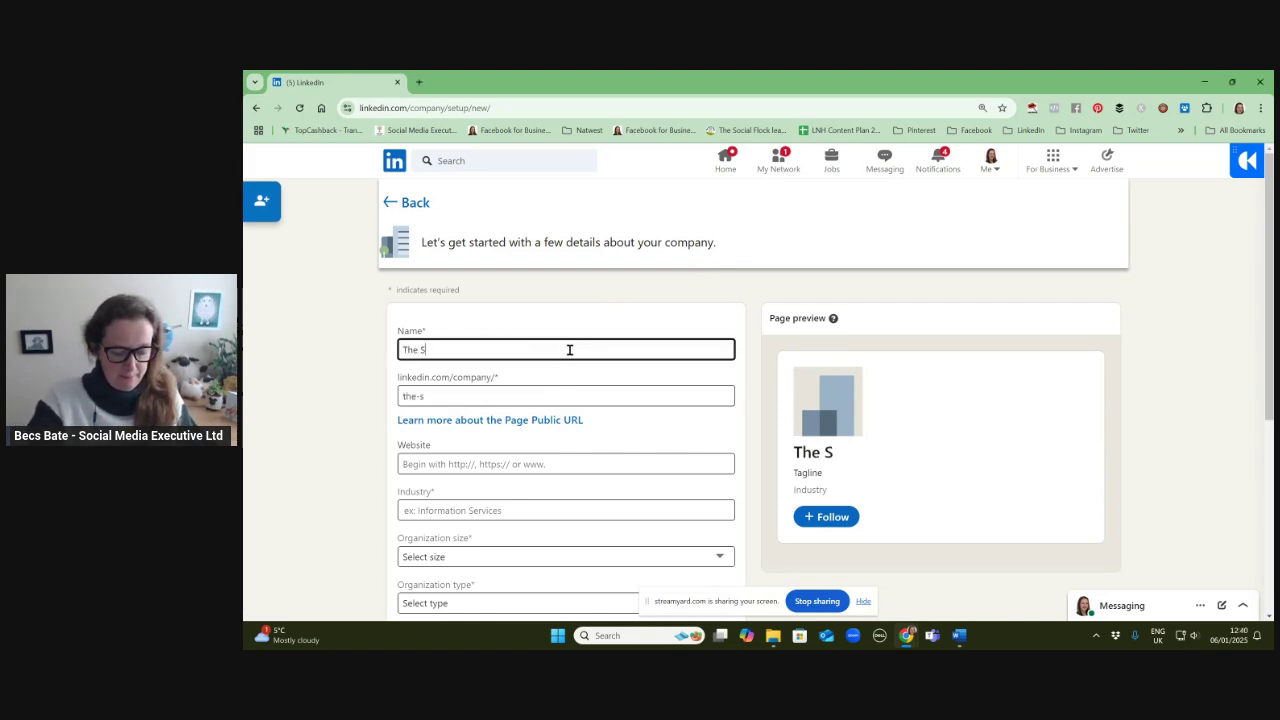
text(ocial Flock)
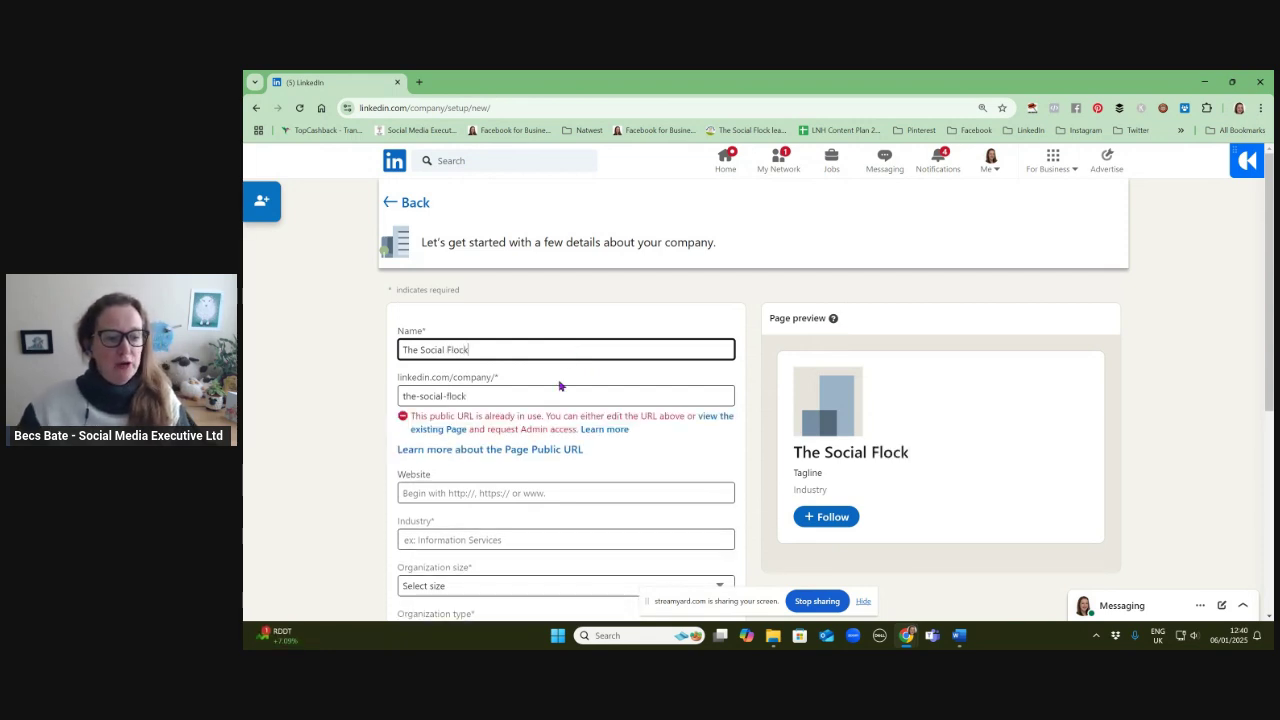
Change the page's public LinkedIn address to "the-social-flock-ltd", using only lowercase letters and hyphens.
click(426, 395)
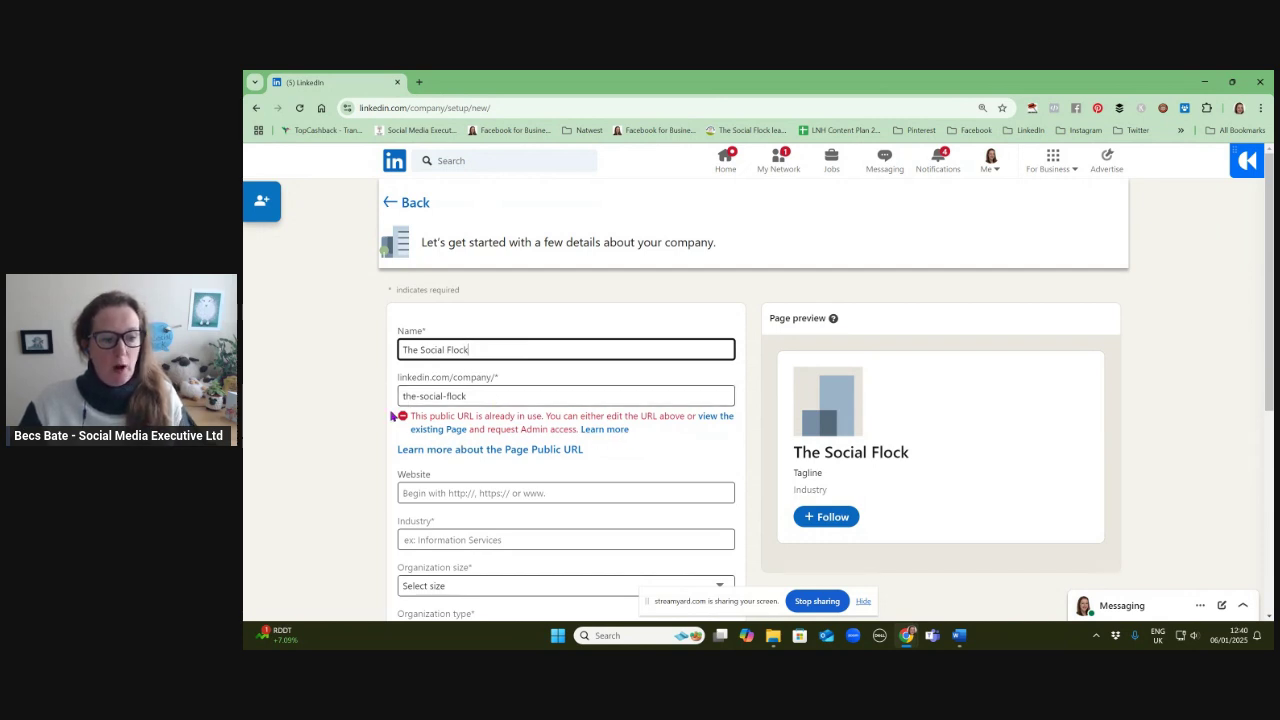
click(486, 396)
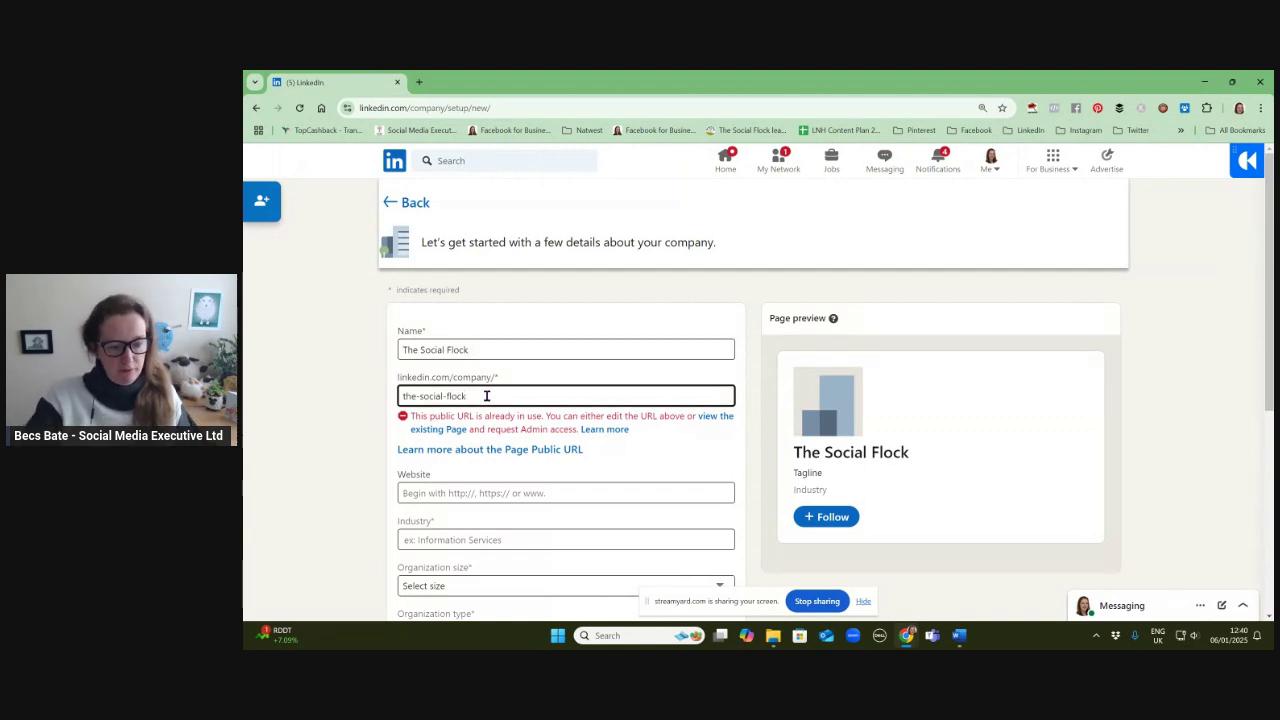
text(Ltd)
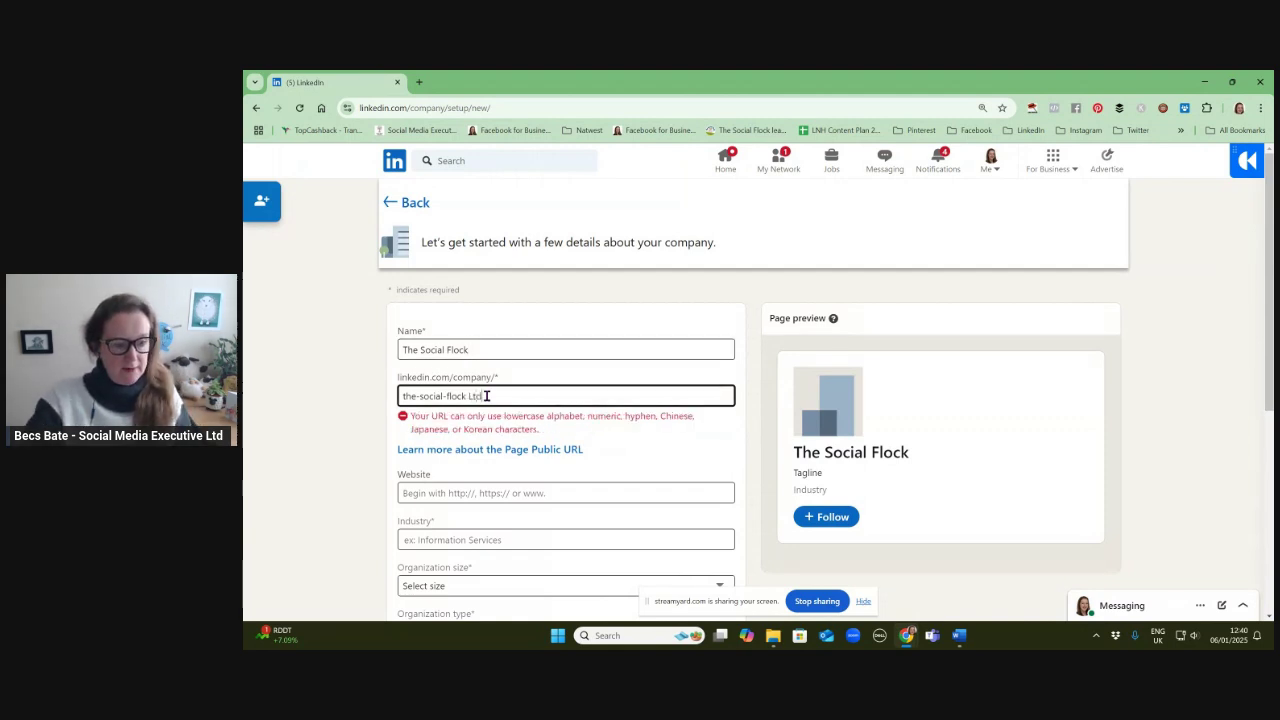
click(469, 396)
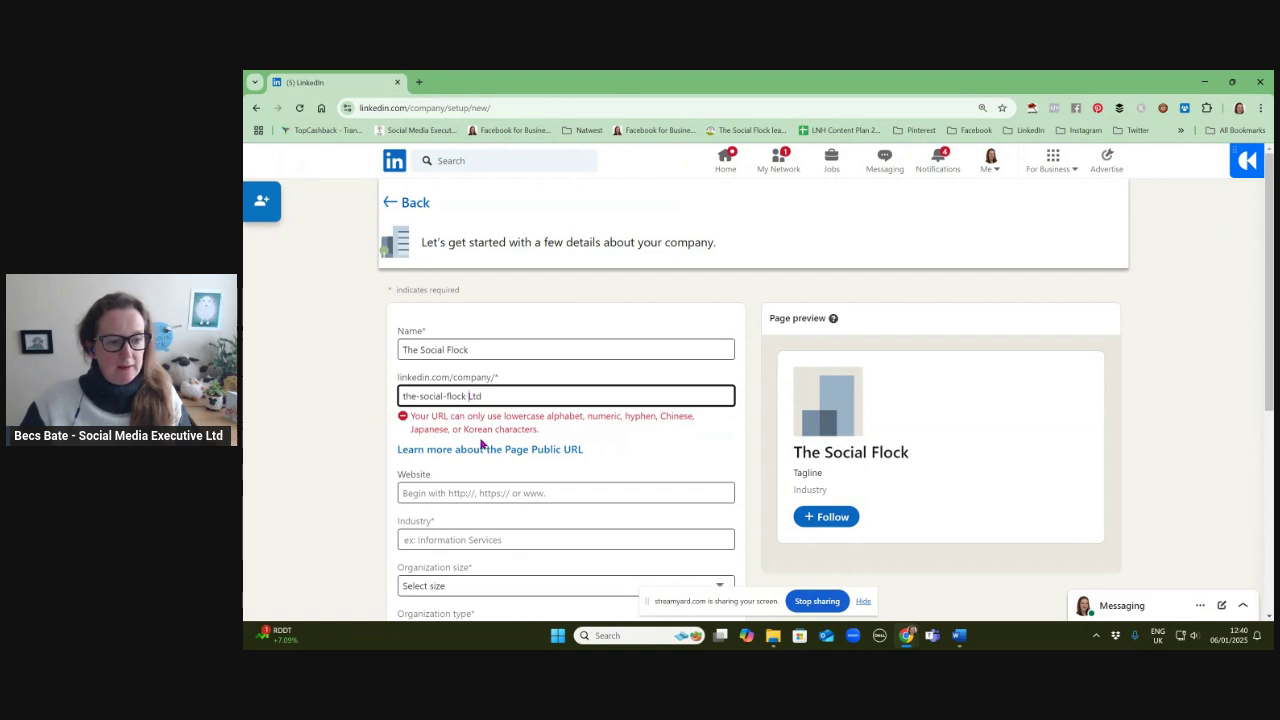
key(BackSpace)
text(-)
click(521, 396)
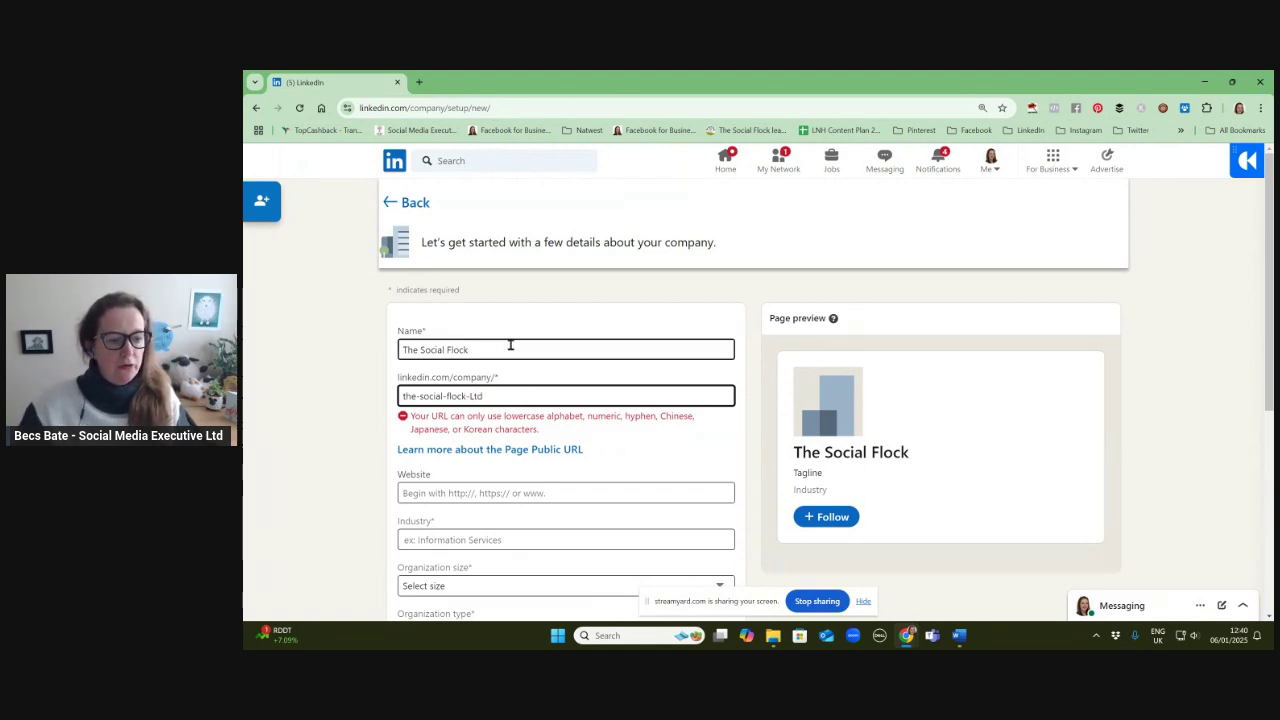
click(474, 396)
key(BackSpace)
text(l)
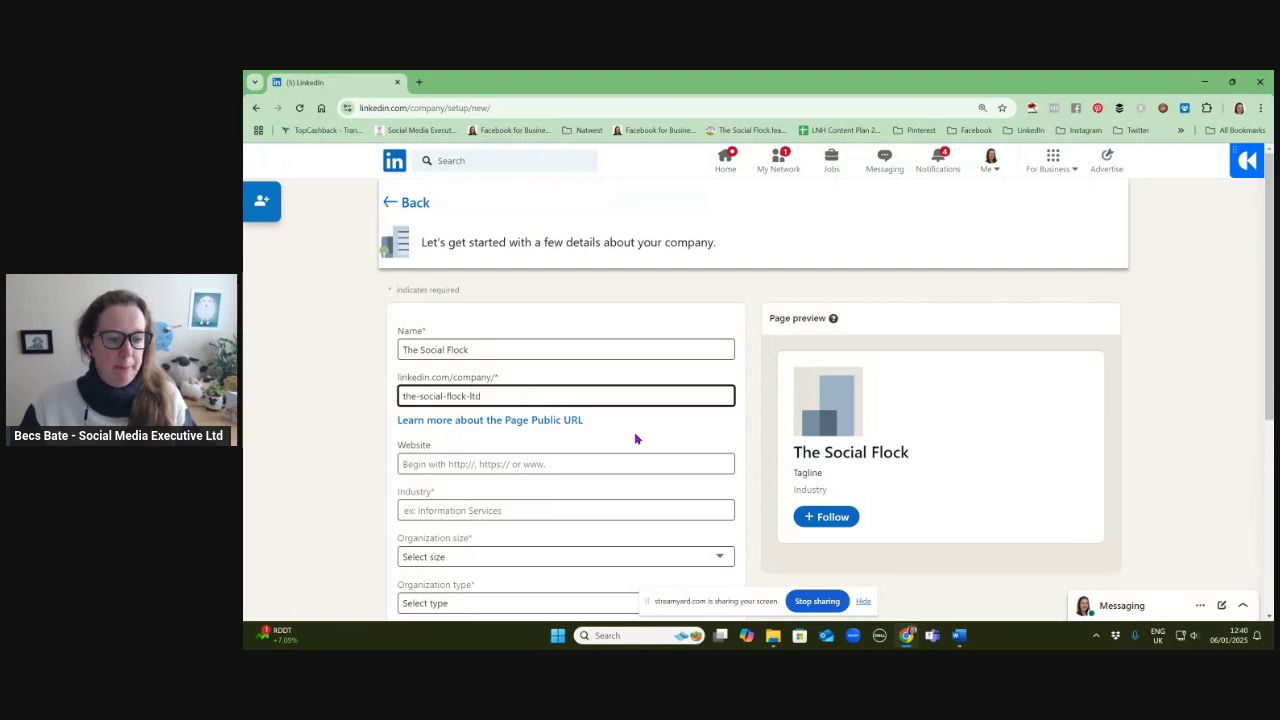
scroll(635, 438, down, 1)
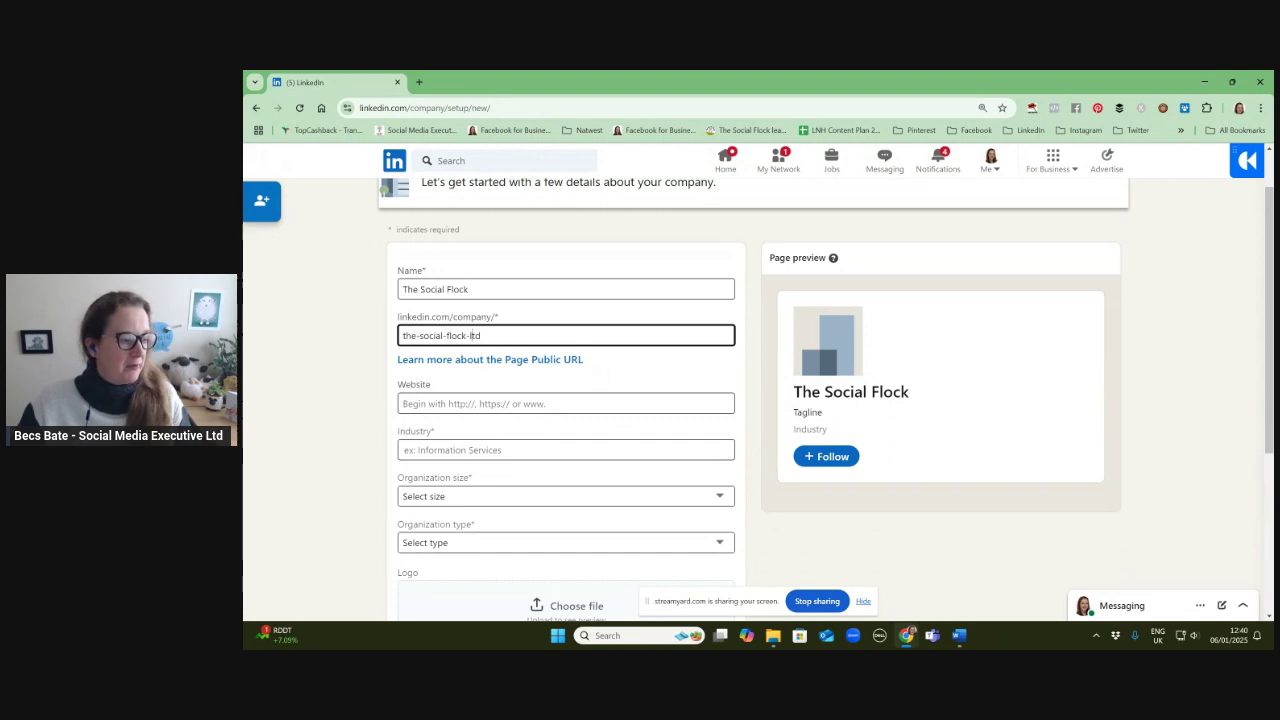
key(alt+Tab)
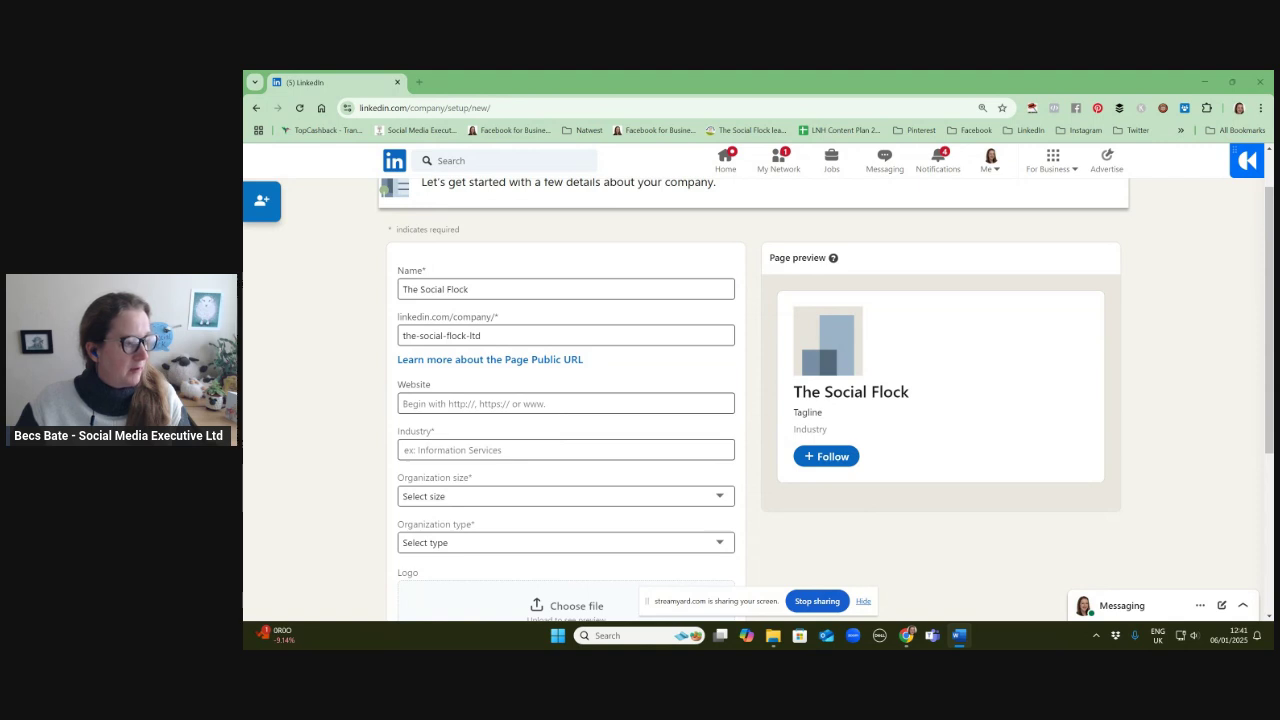
click(436, 404)
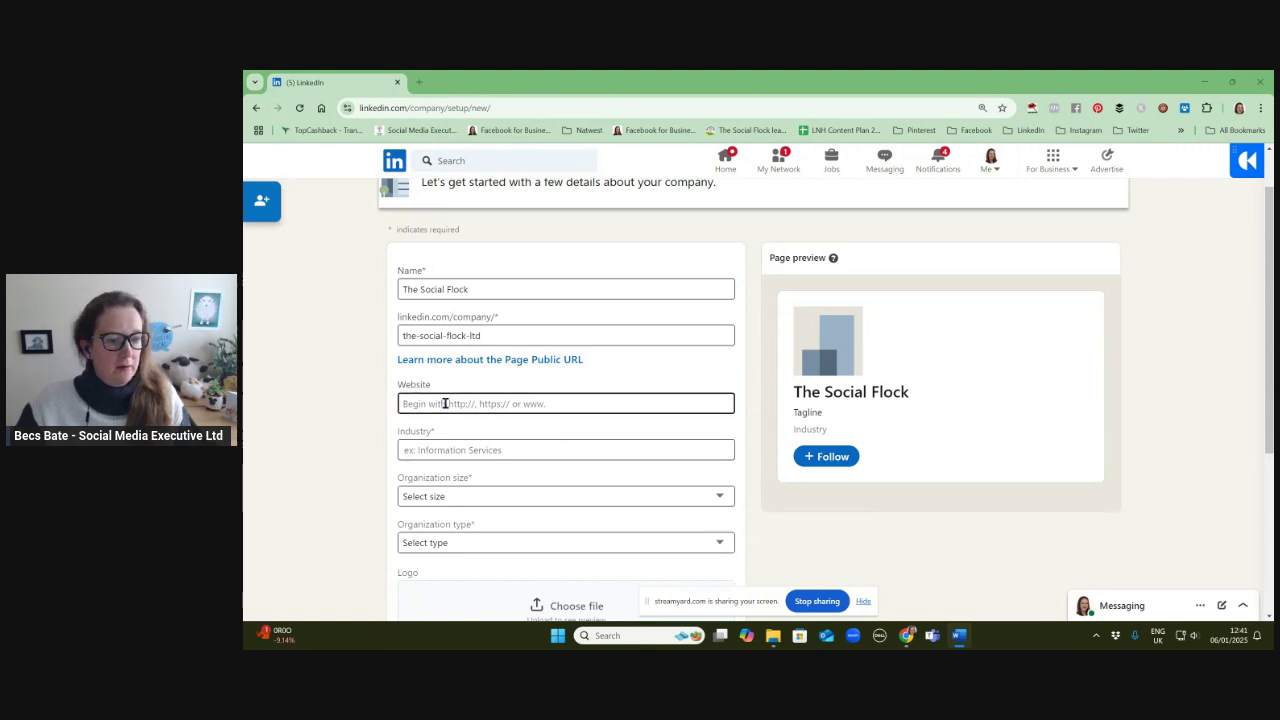
text(https://socialmediaexec.co.uk/the-social-flock/)
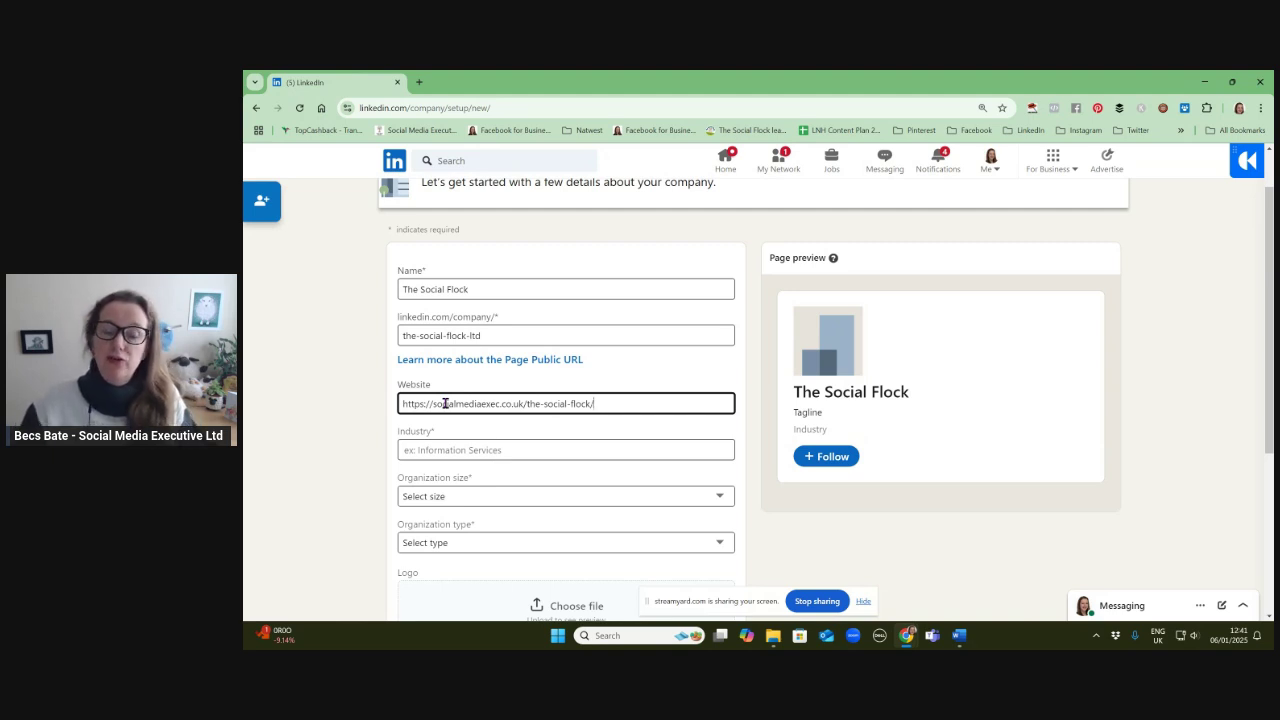
Set the company's industry to Marketing Services.
click(488, 451)
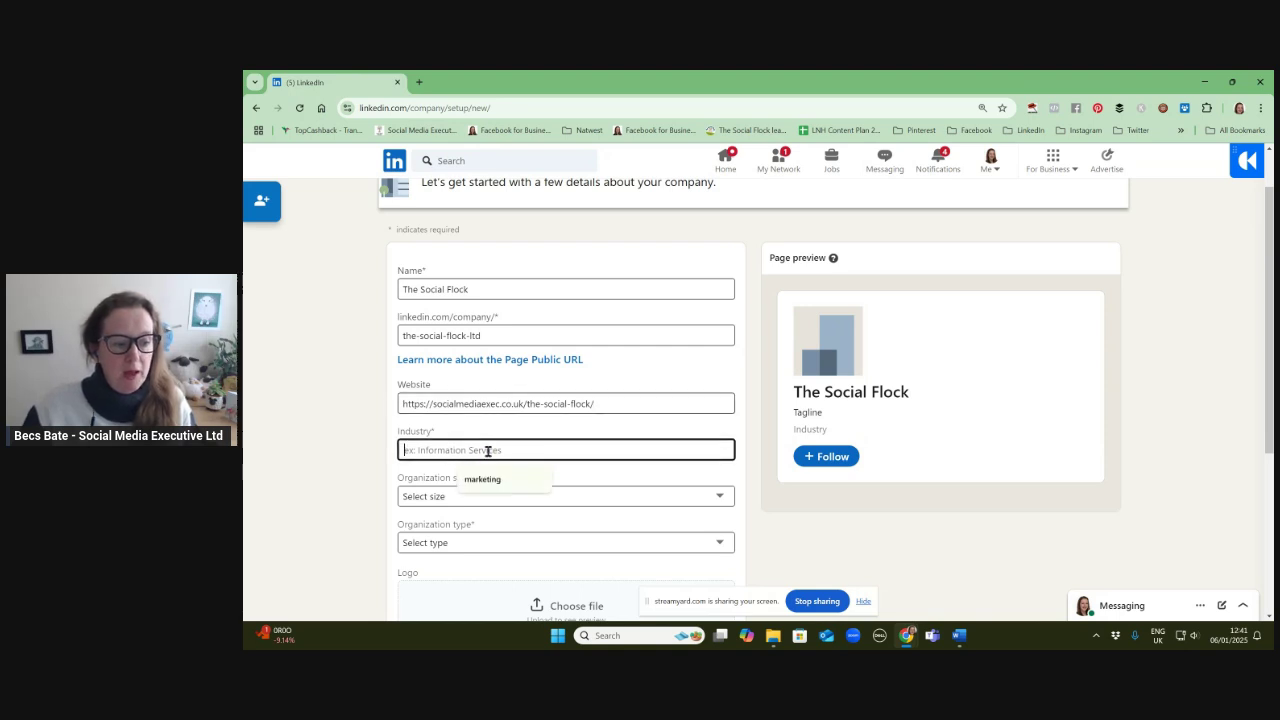
click(483, 479)
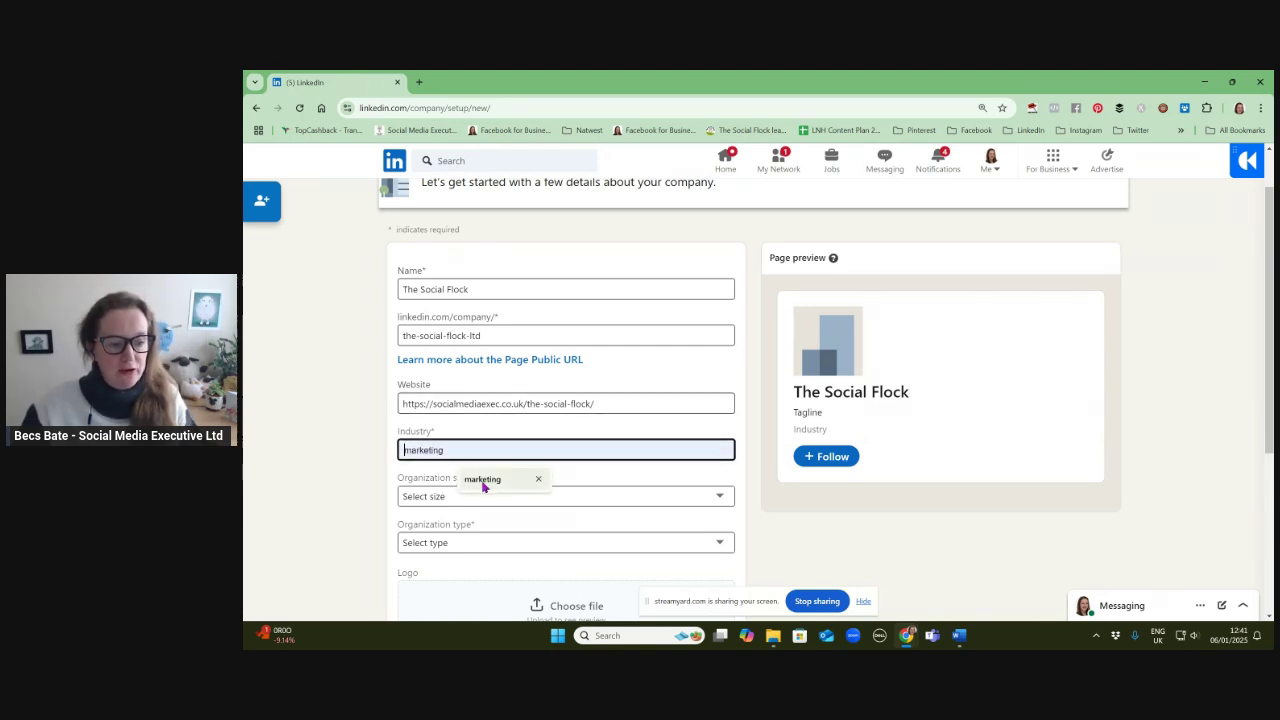
click(478, 478)
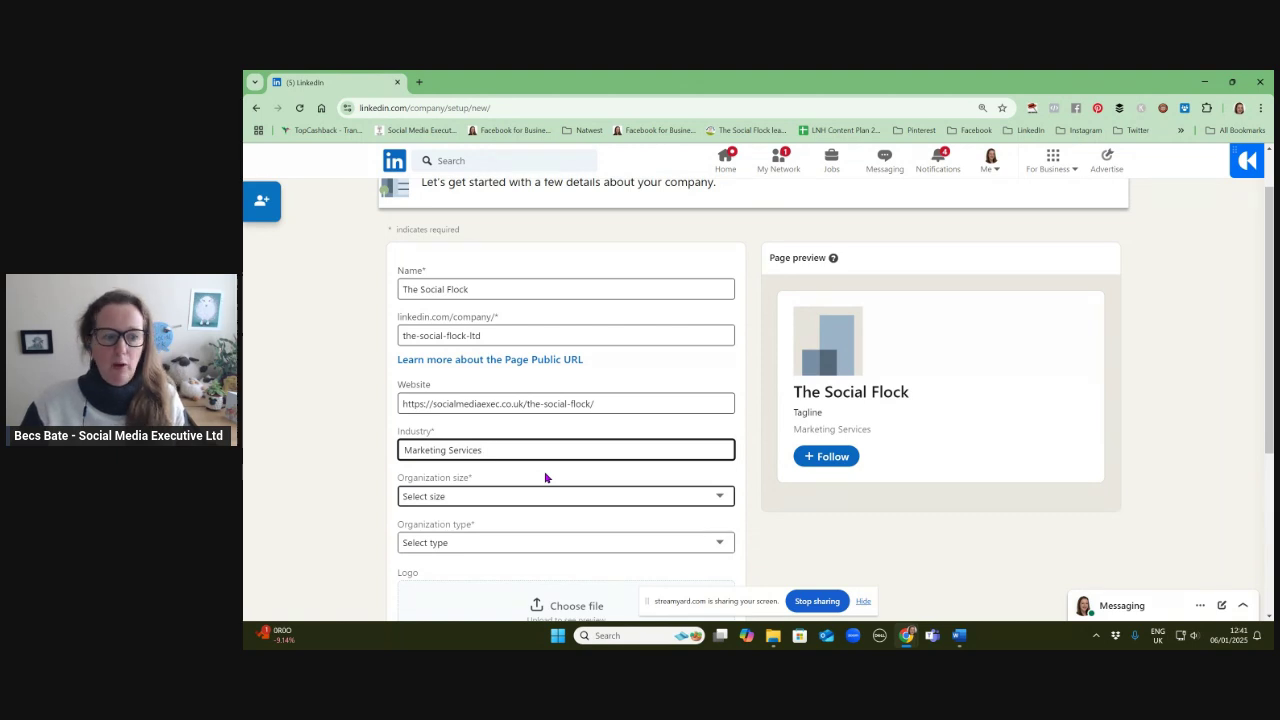
Set the organization size to 2–10 employees and the organization type to Privately held.
scroll(545, 478, down, 1)
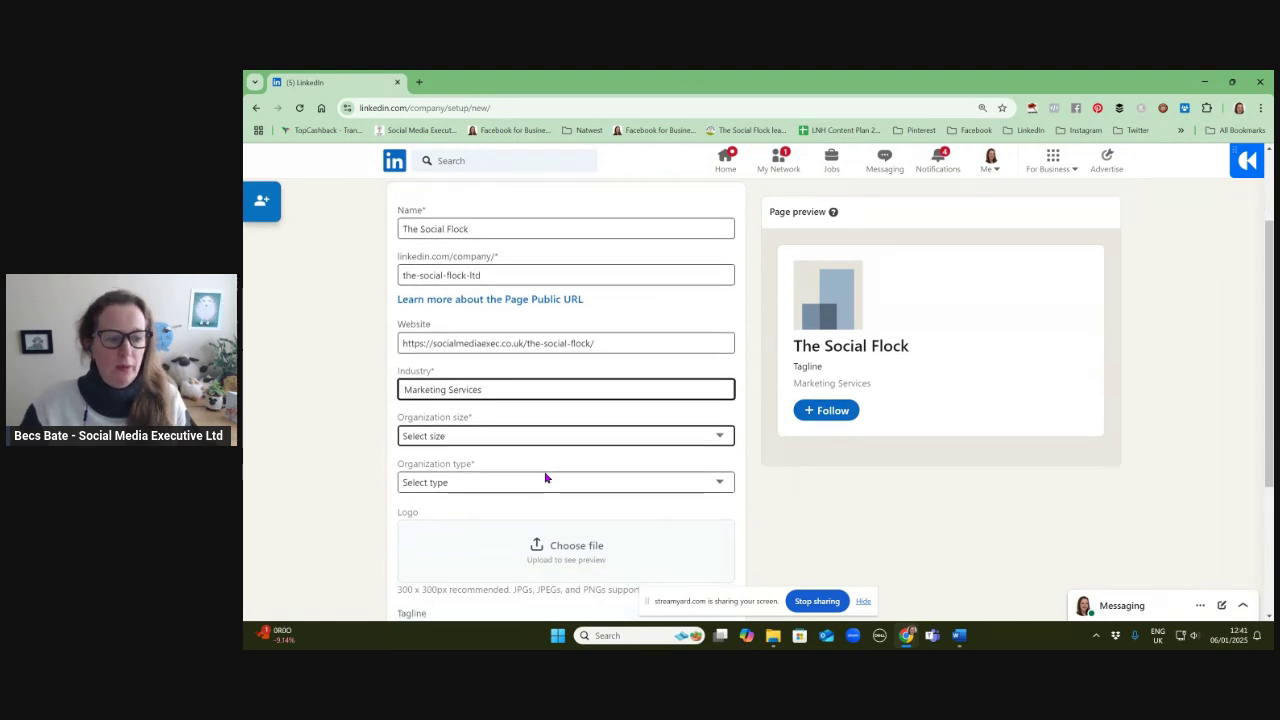
click(461, 440)
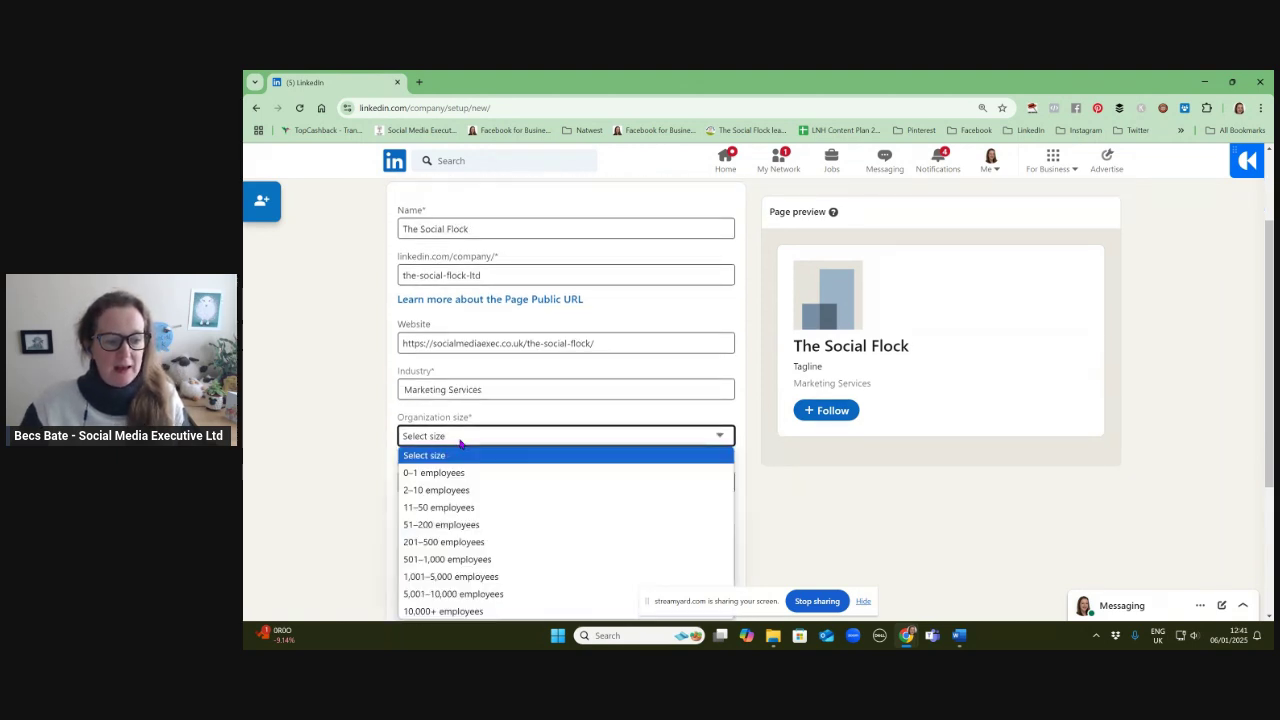
click(445, 490)
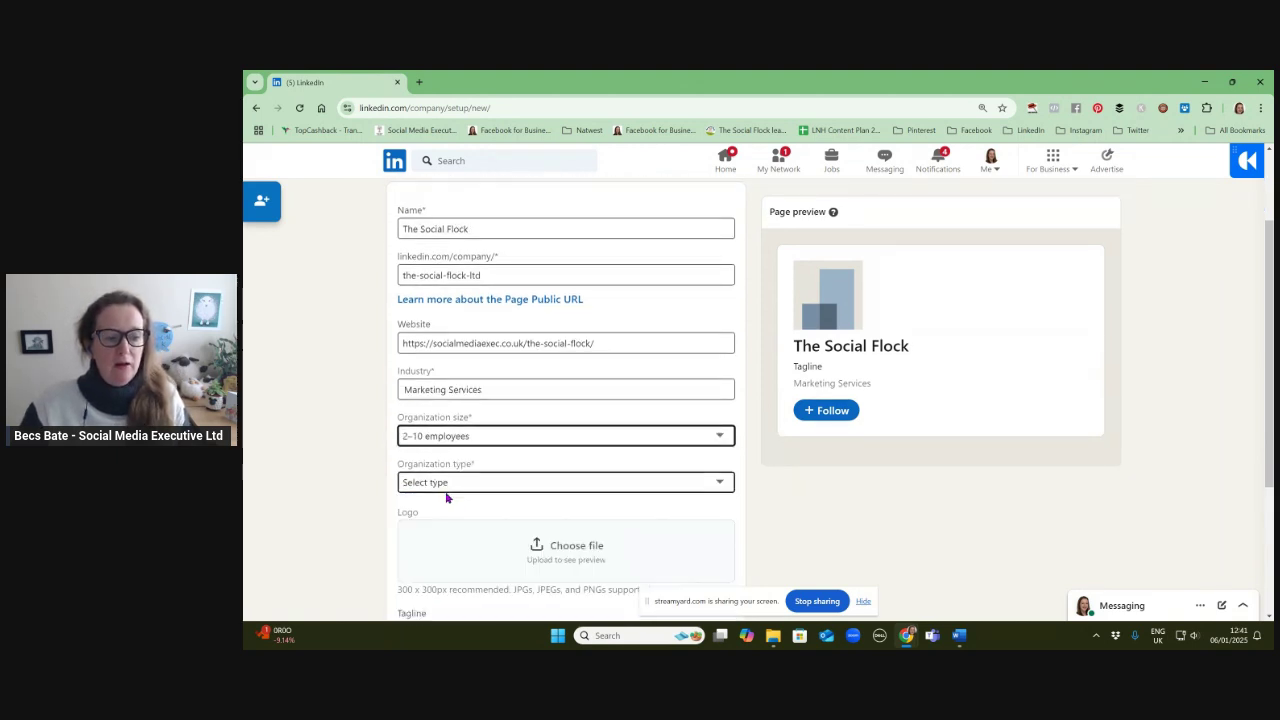
click(512, 486)
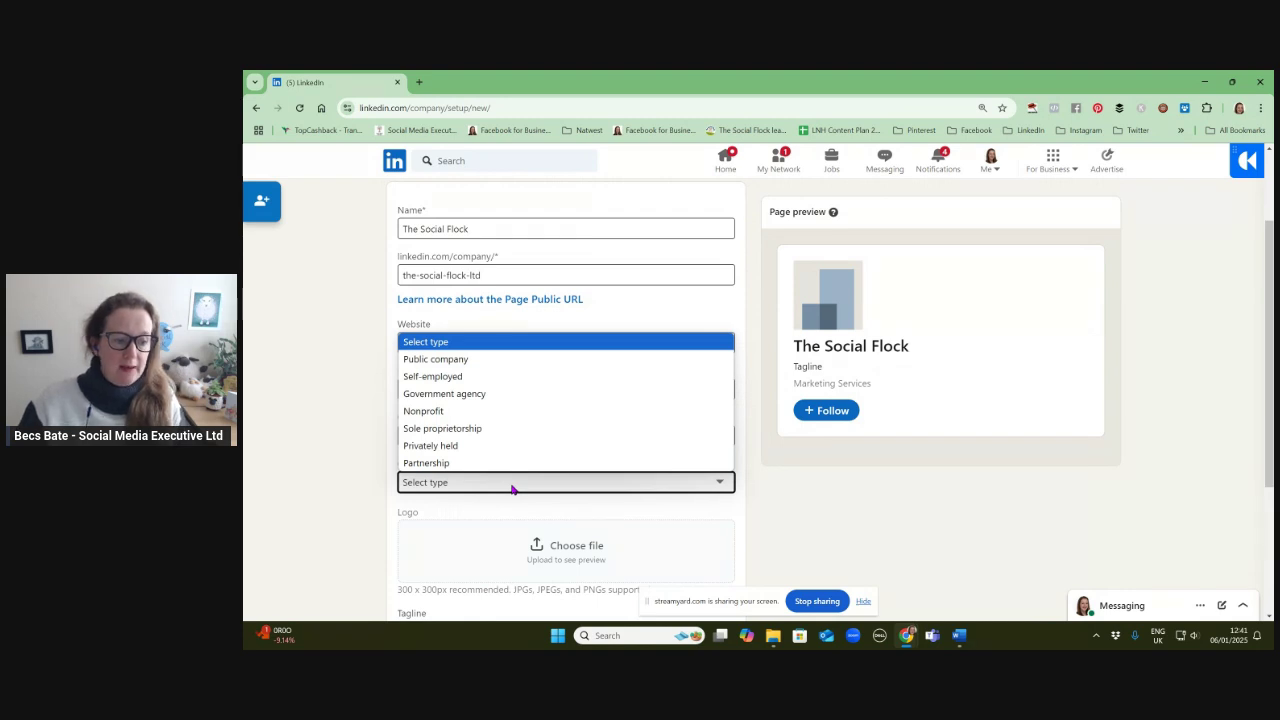
click(470, 445)
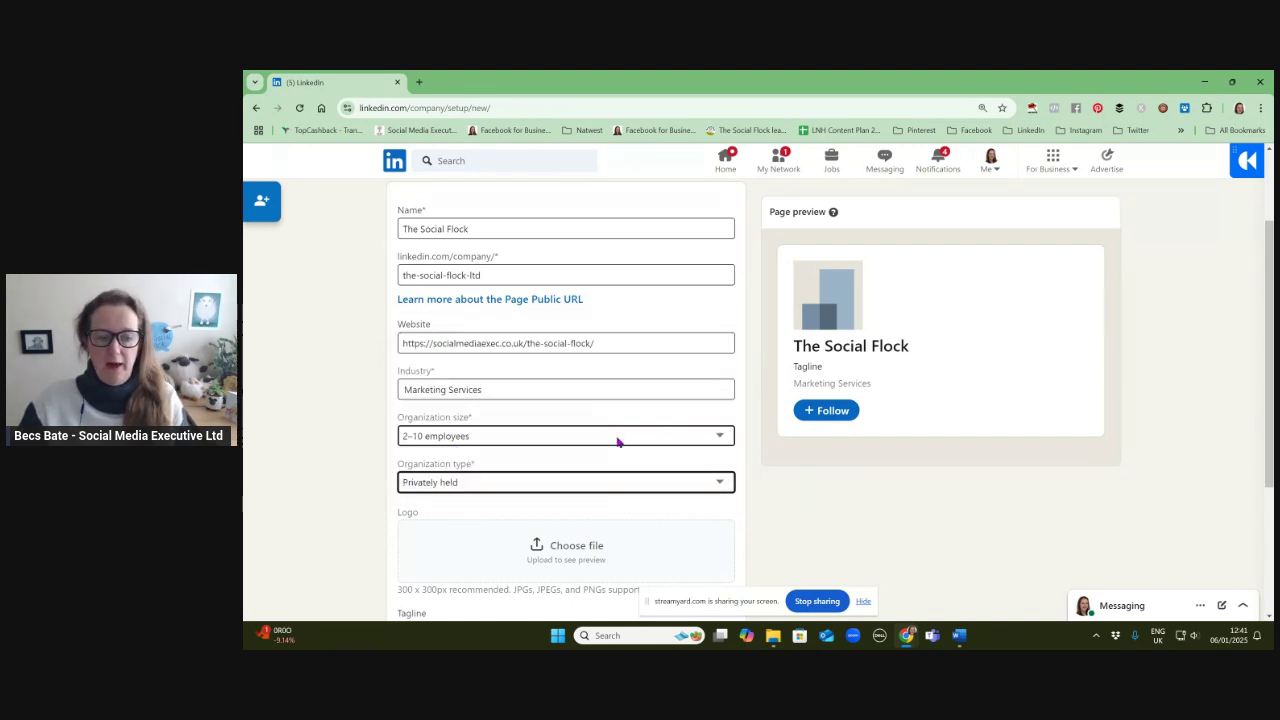
Upload the image file "The Social Flock Logo" as the page's logo.
scroll(617, 440, down, 2)
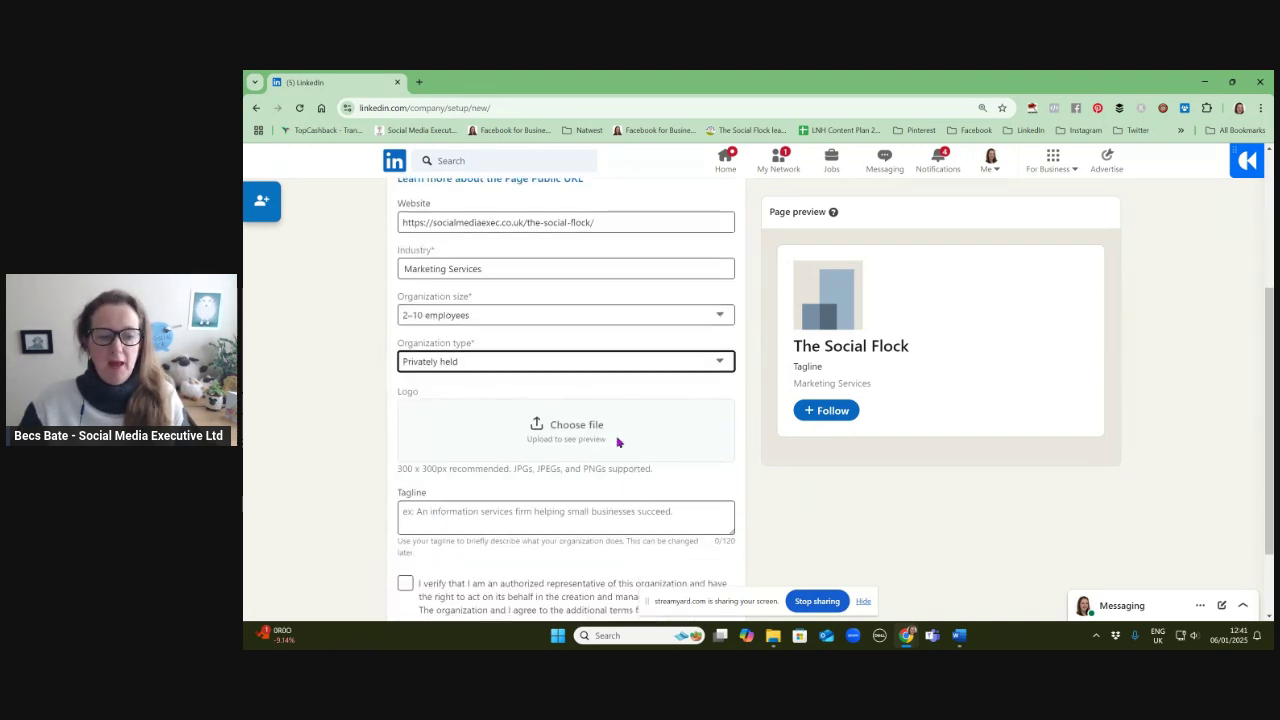
click(558, 430)
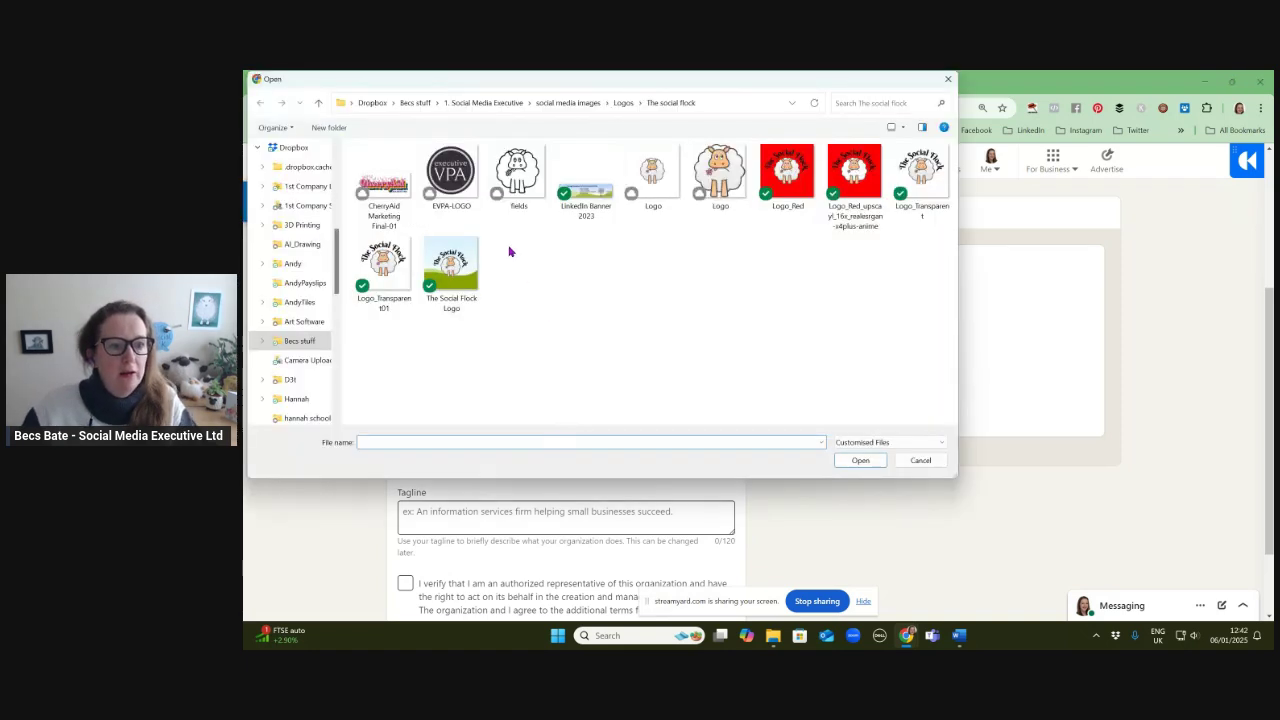
click(446, 268)
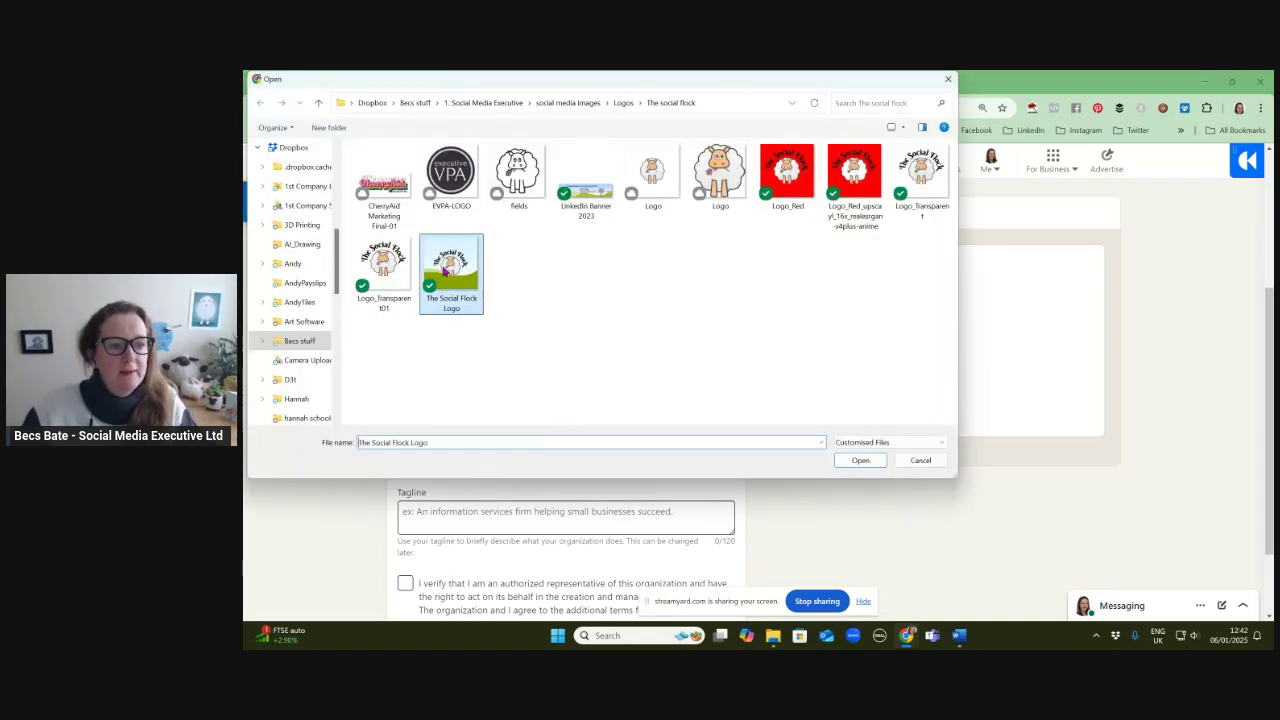
click(857, 462)
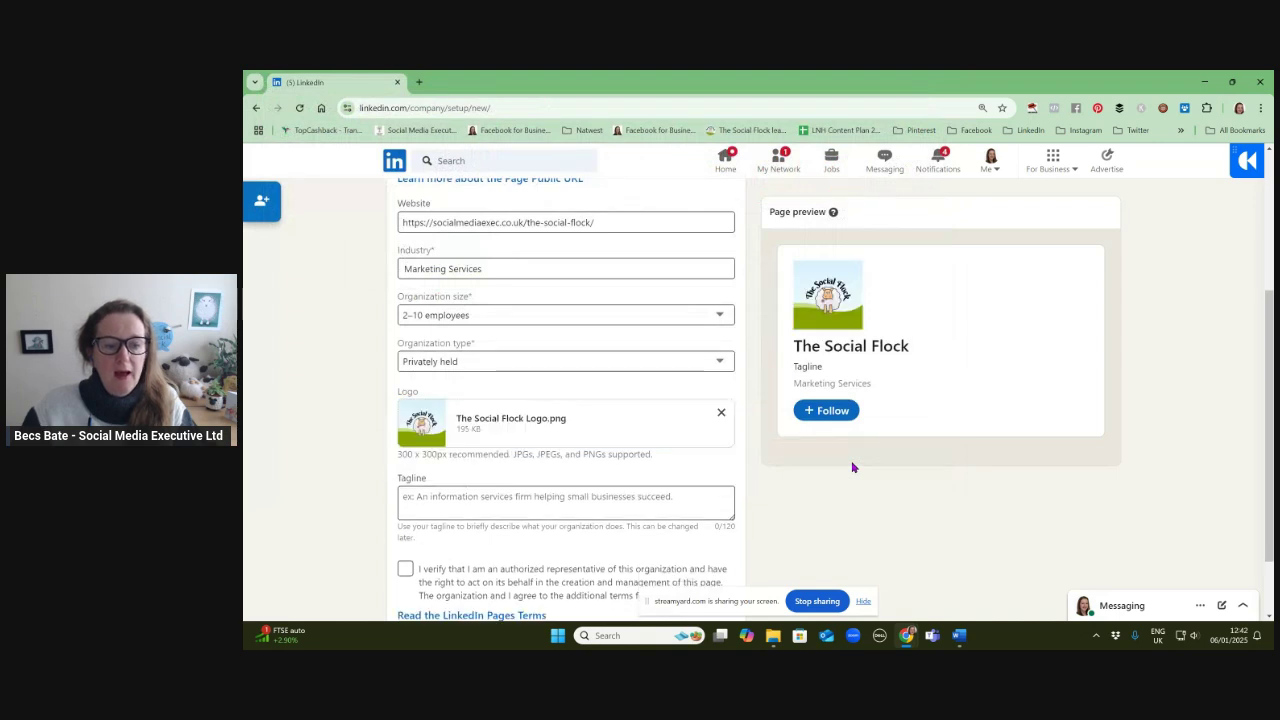
Set the tagline to "The Social Flock: Your supportive social media hub for mastering consistent, compelling Social media content.".
click(676, 493)
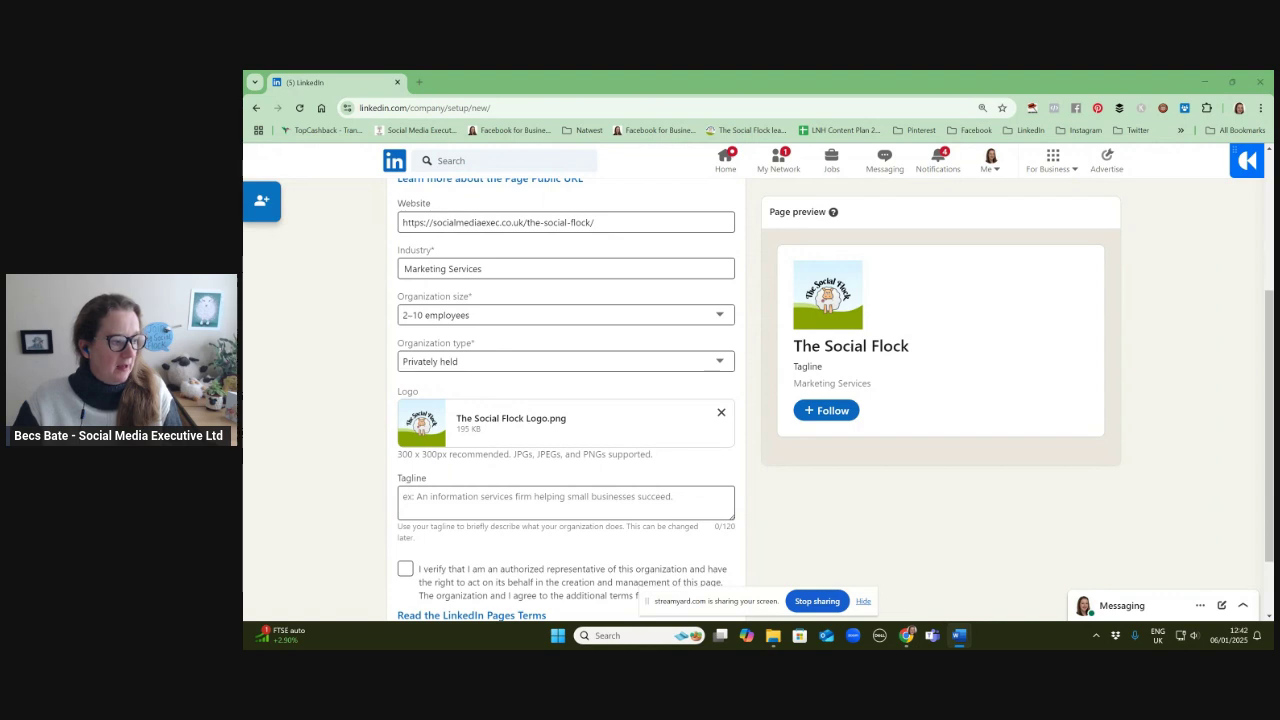
click(440, 502)
text(The Social Flock: Your supportive social media hub for mastering consistent, compelling Social media content with expert tips, training, and accountability to get your socials sorted.)
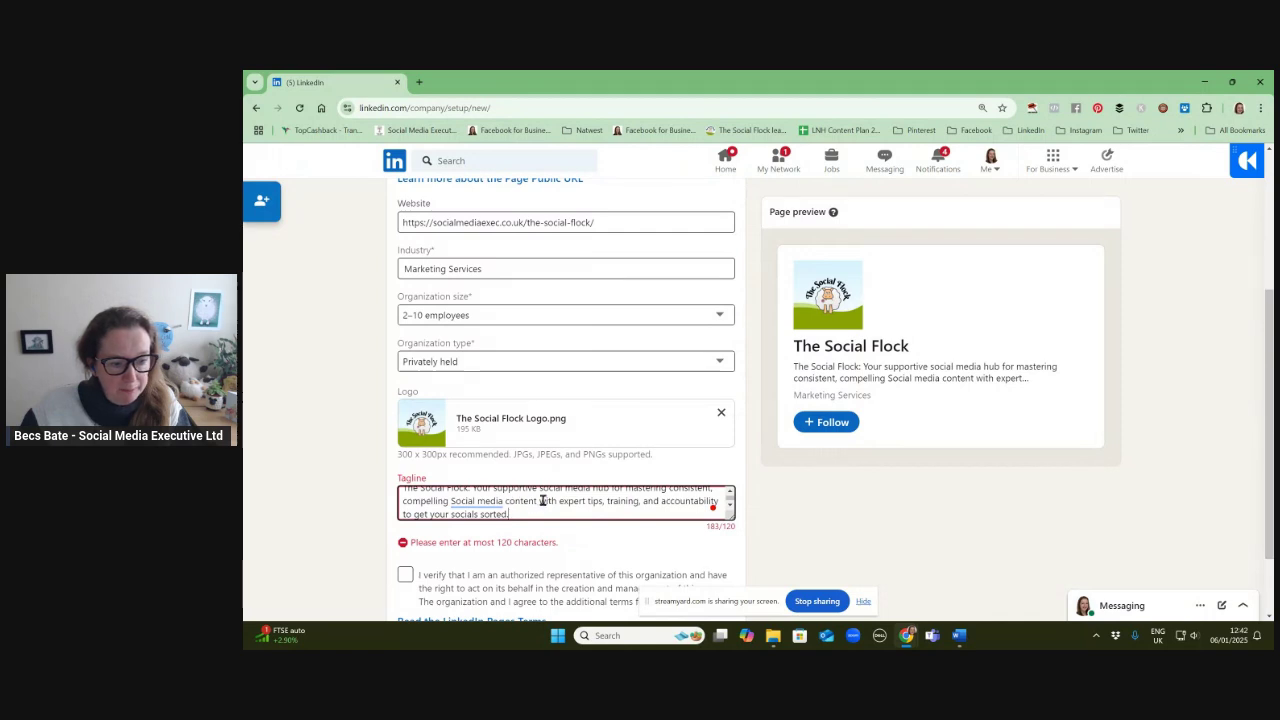
drag(540, 500, 548, 512)
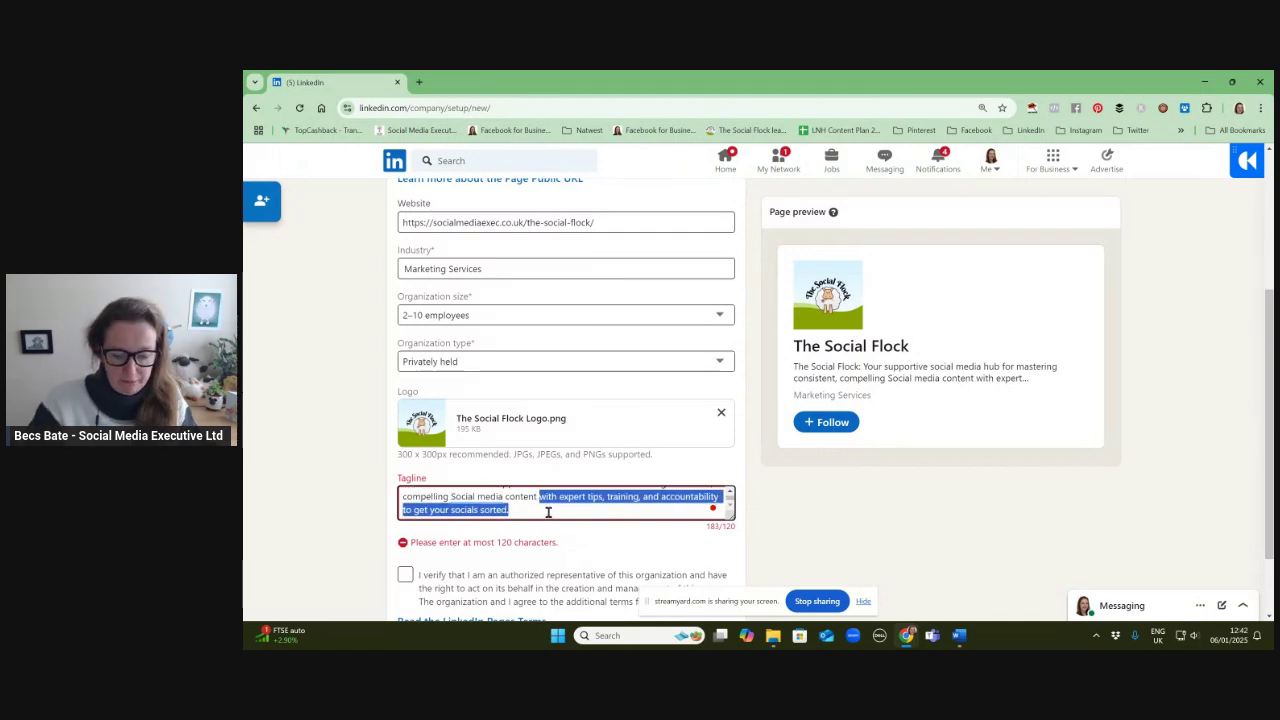
key(BackSpace)
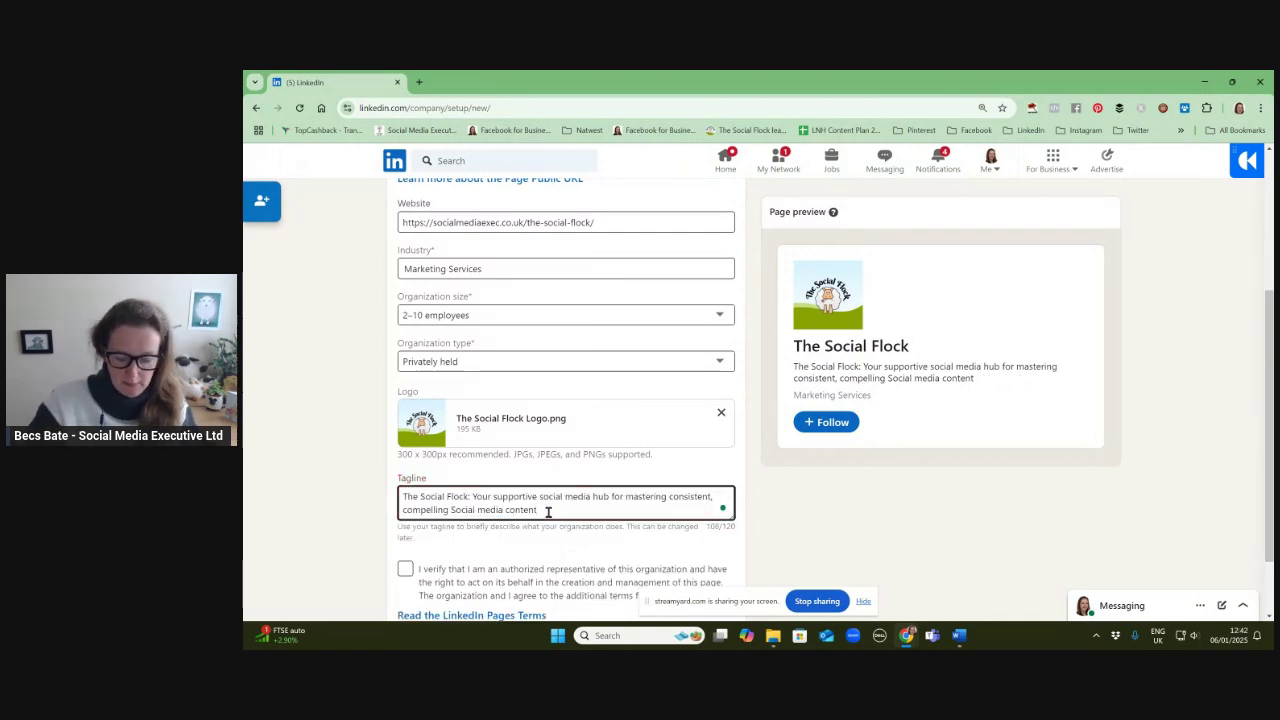
Verify being an authorized representative of the organization, accept the Pages terms, and create the page.
scroll(590, 548, down, 1)
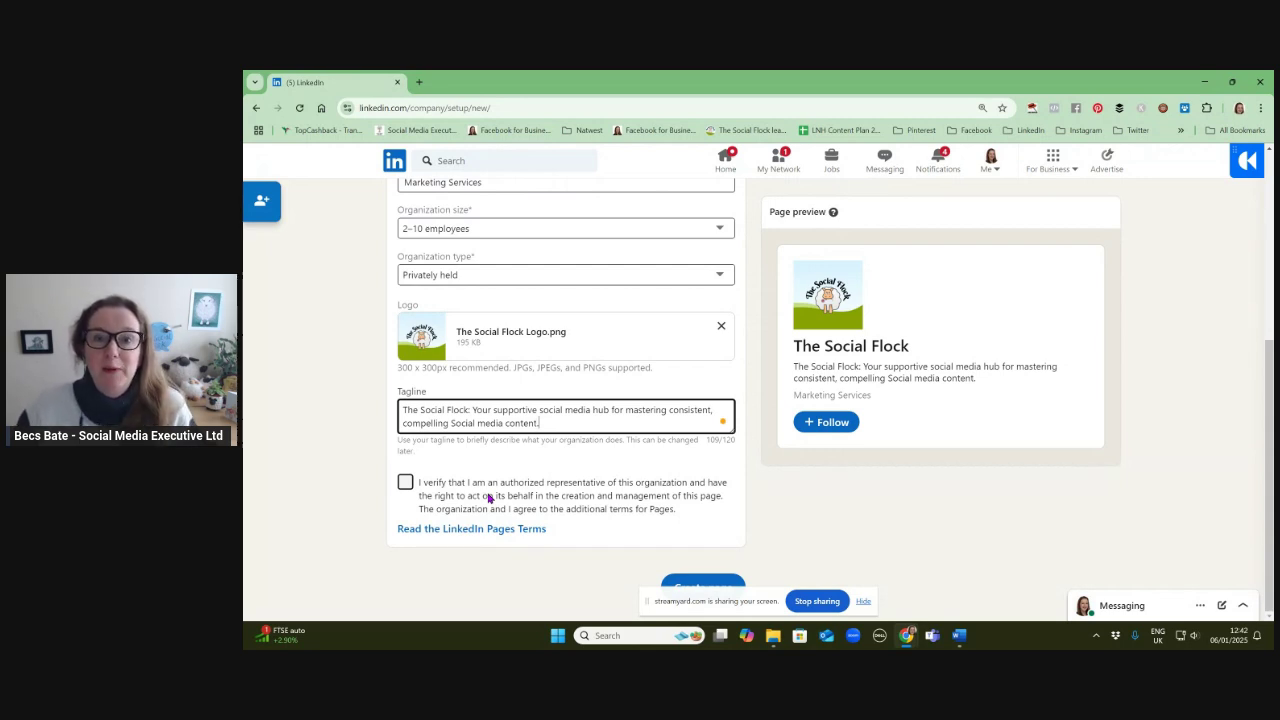
click(405, 484)
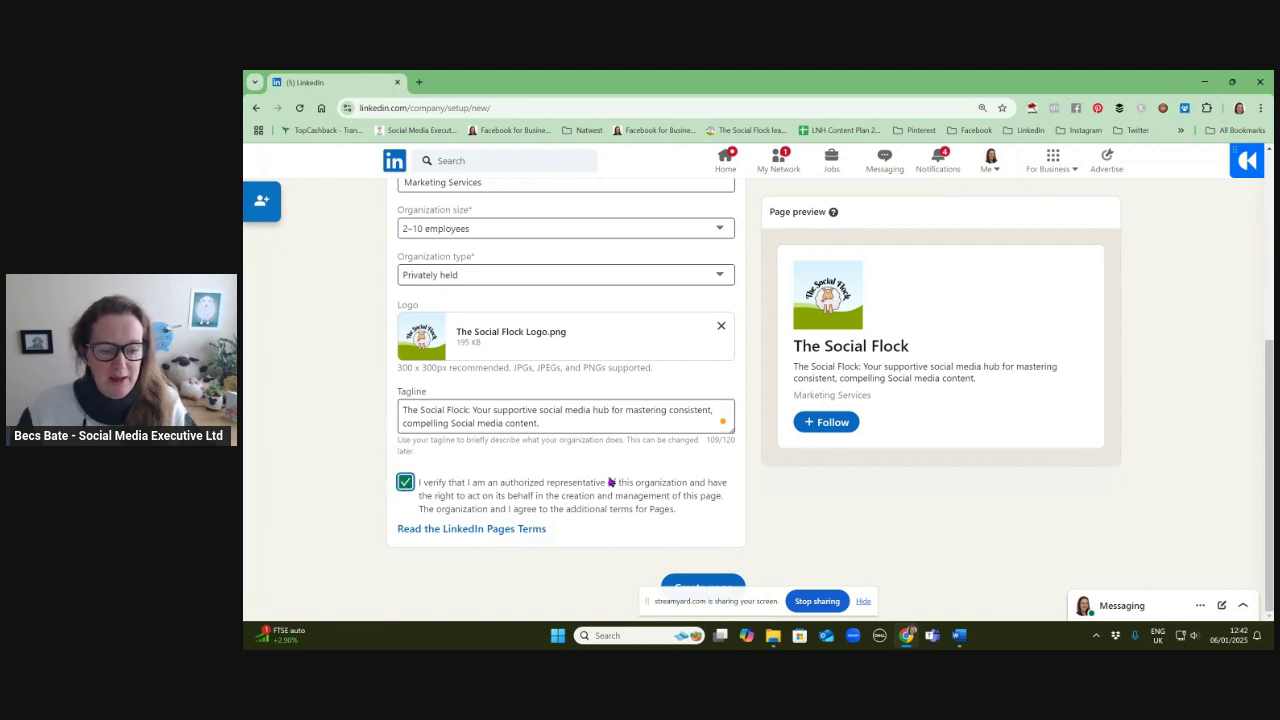
click(706, 588)
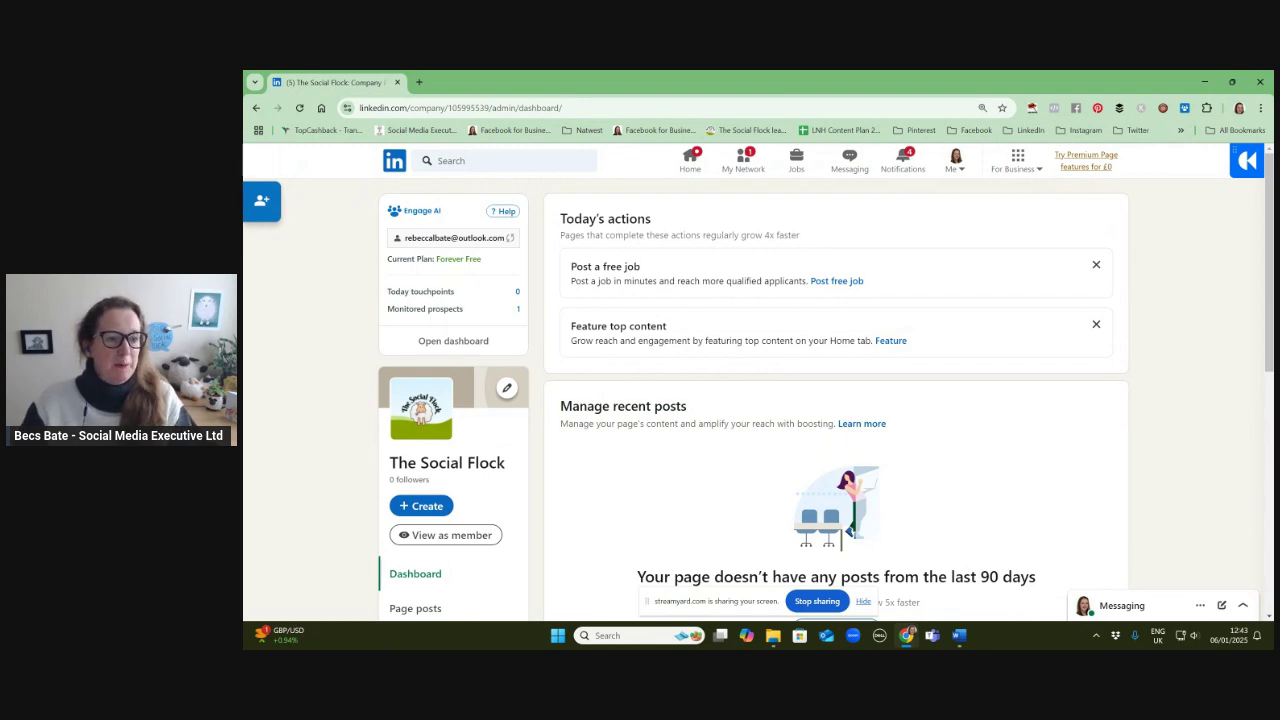
Look through the new page's admin dashboard, including the suggested actions, recent posts and performance sections.
scroll(761, 384, down, 2)
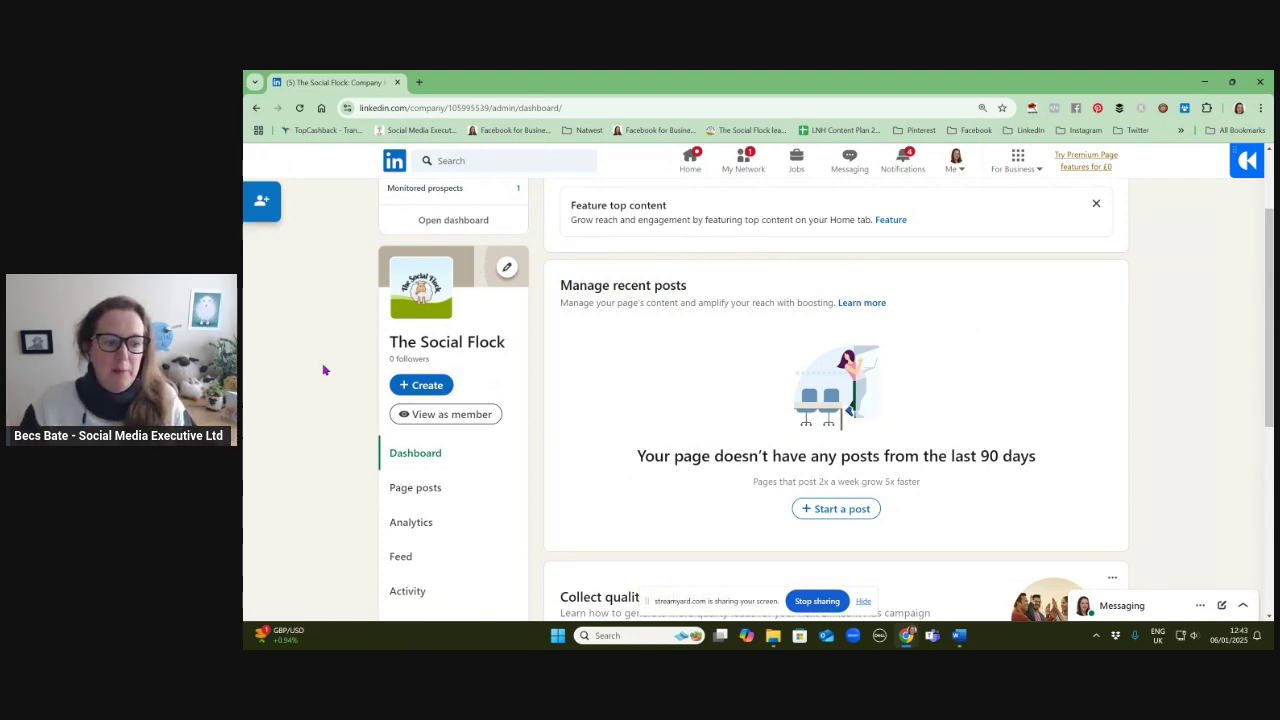
scroll(1046, 400, up, 1)
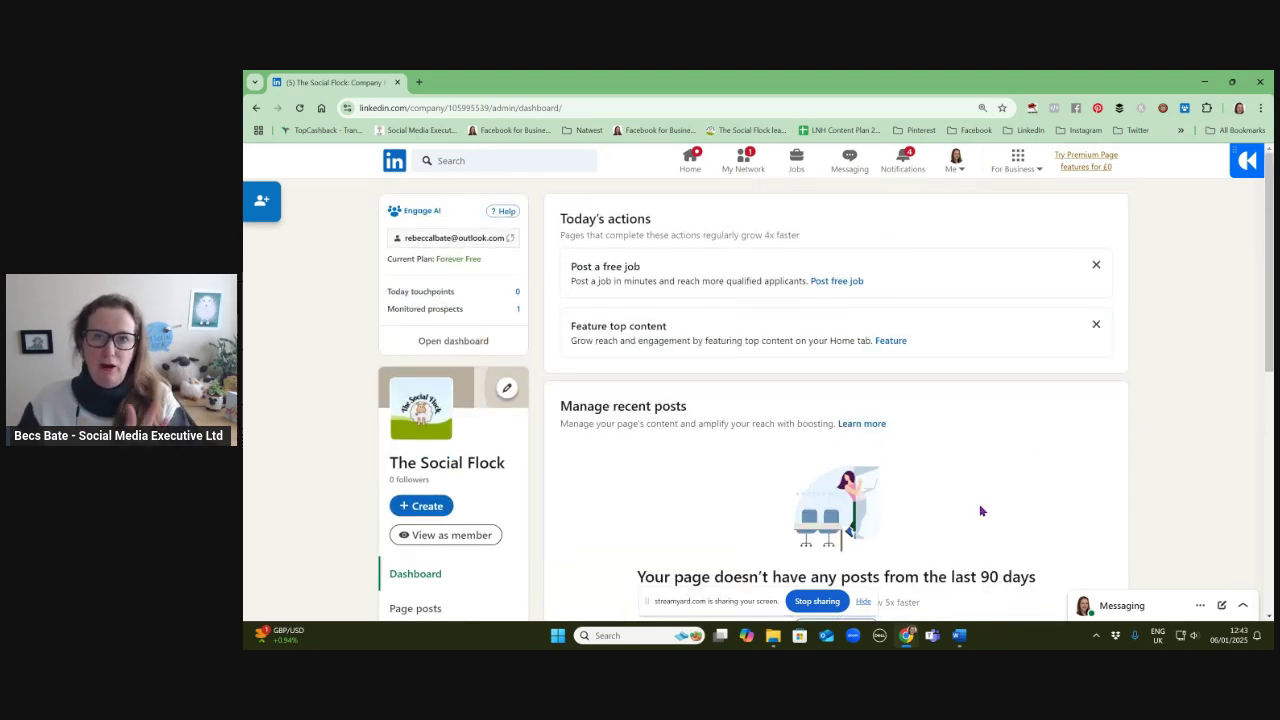
scroll(923, 433, down, 1)
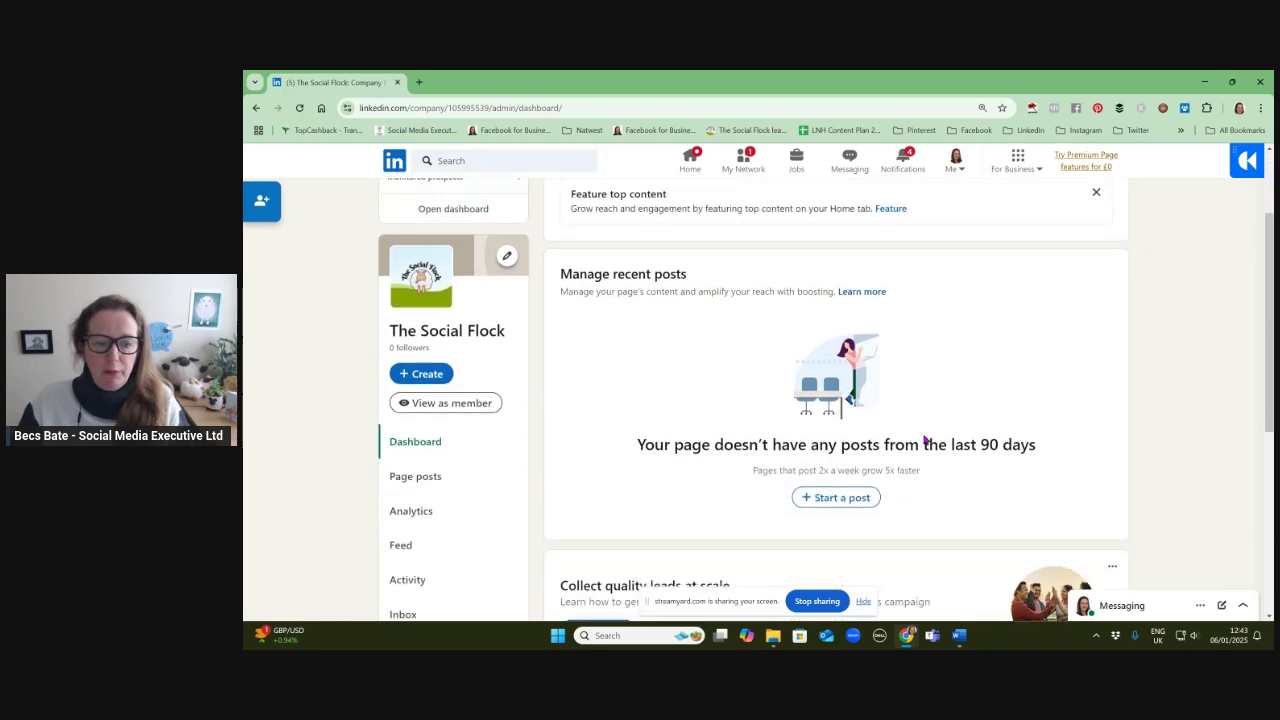
scroll(923, 433, down, 2)
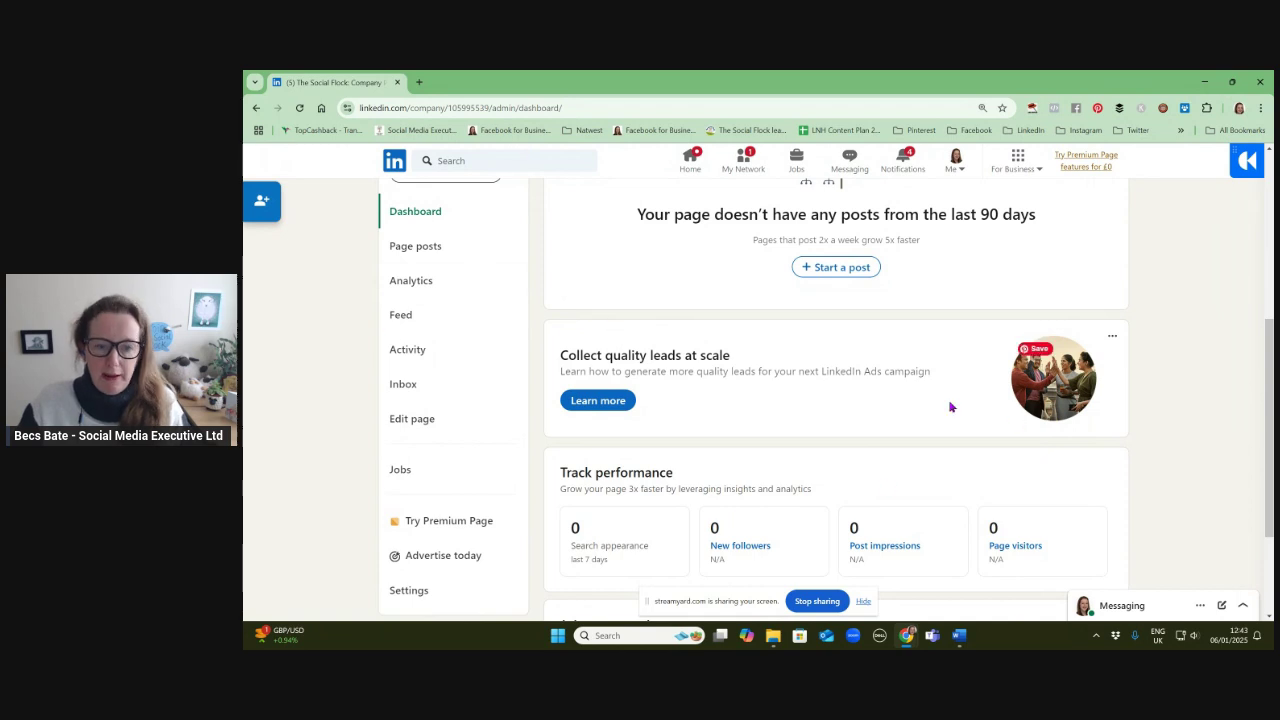
scroll(935, 406, down, 2)
scroll(936, 406, up, 5)
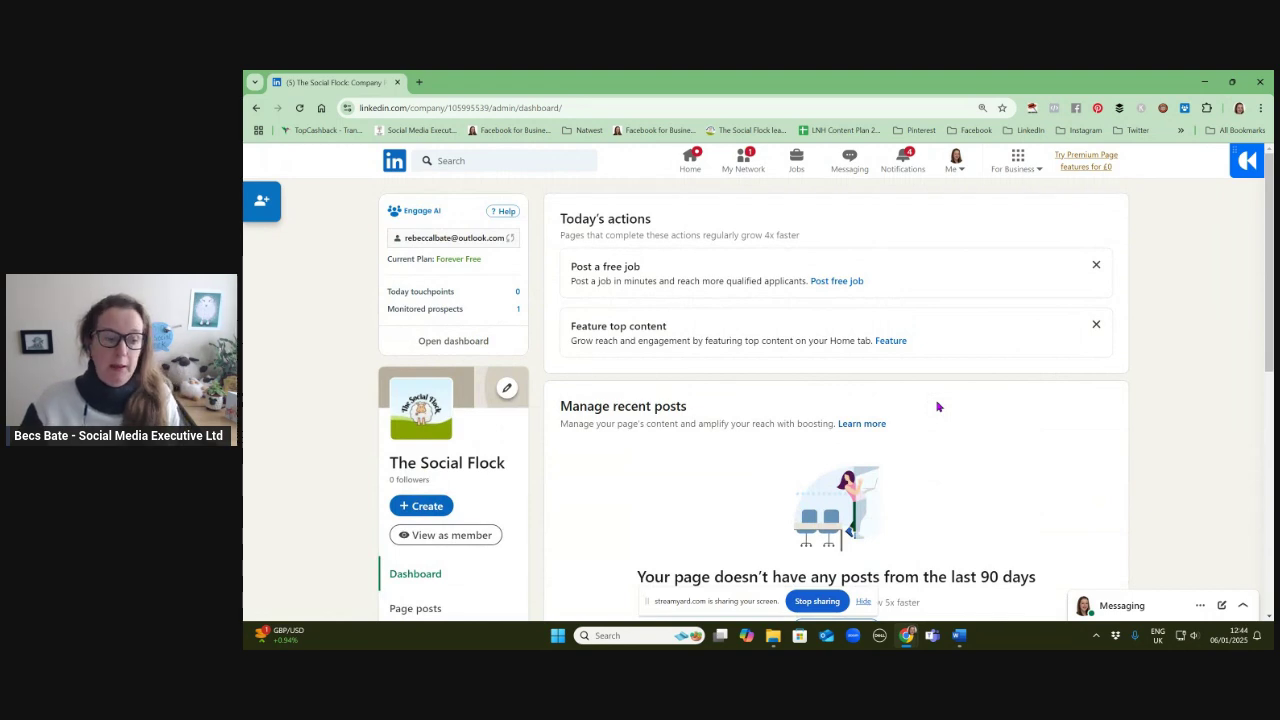
scroll(937, 406, down, 1)
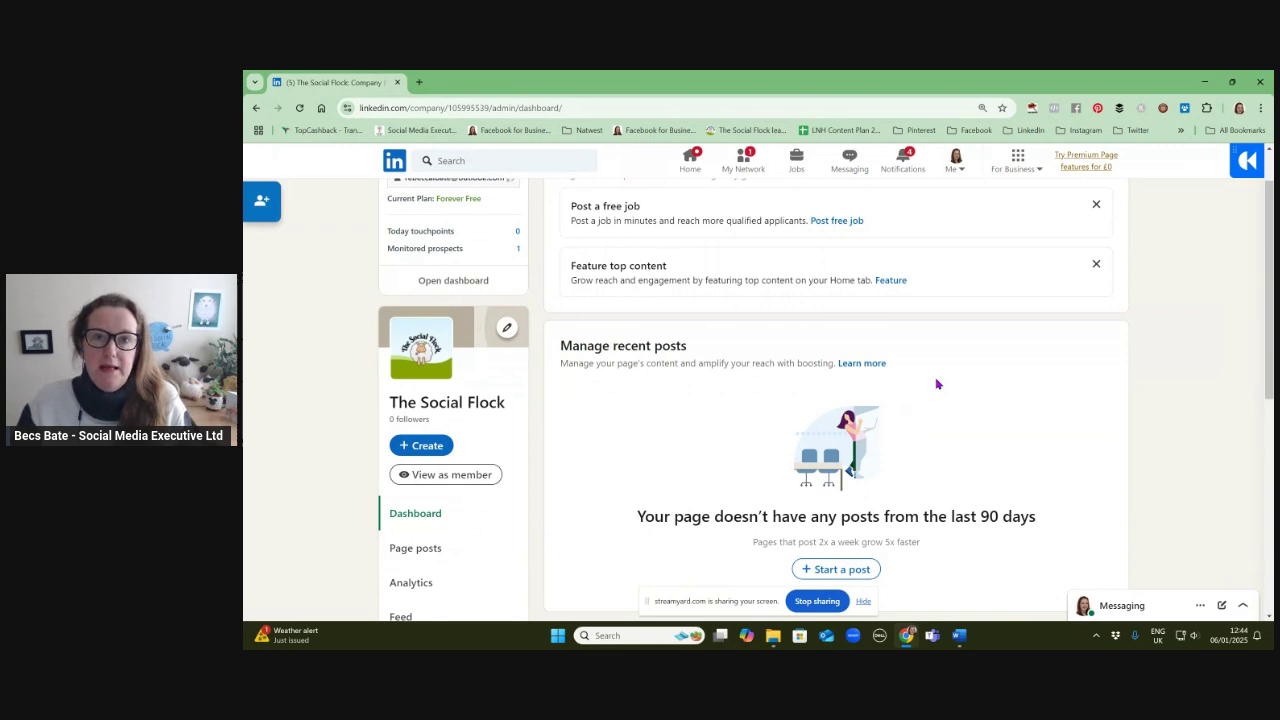
View the page as a member to check its header and overview, and return to the admin view.
click(427, 479)
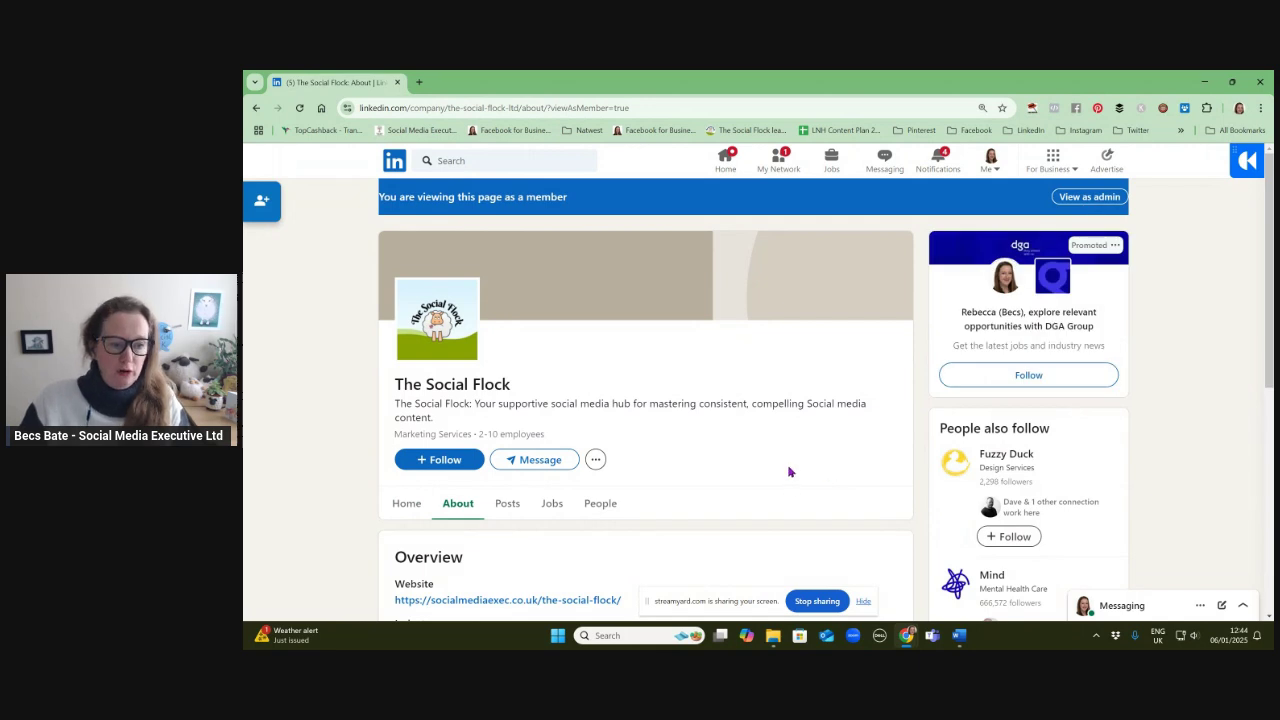
scroll(790, 470, down, 3)
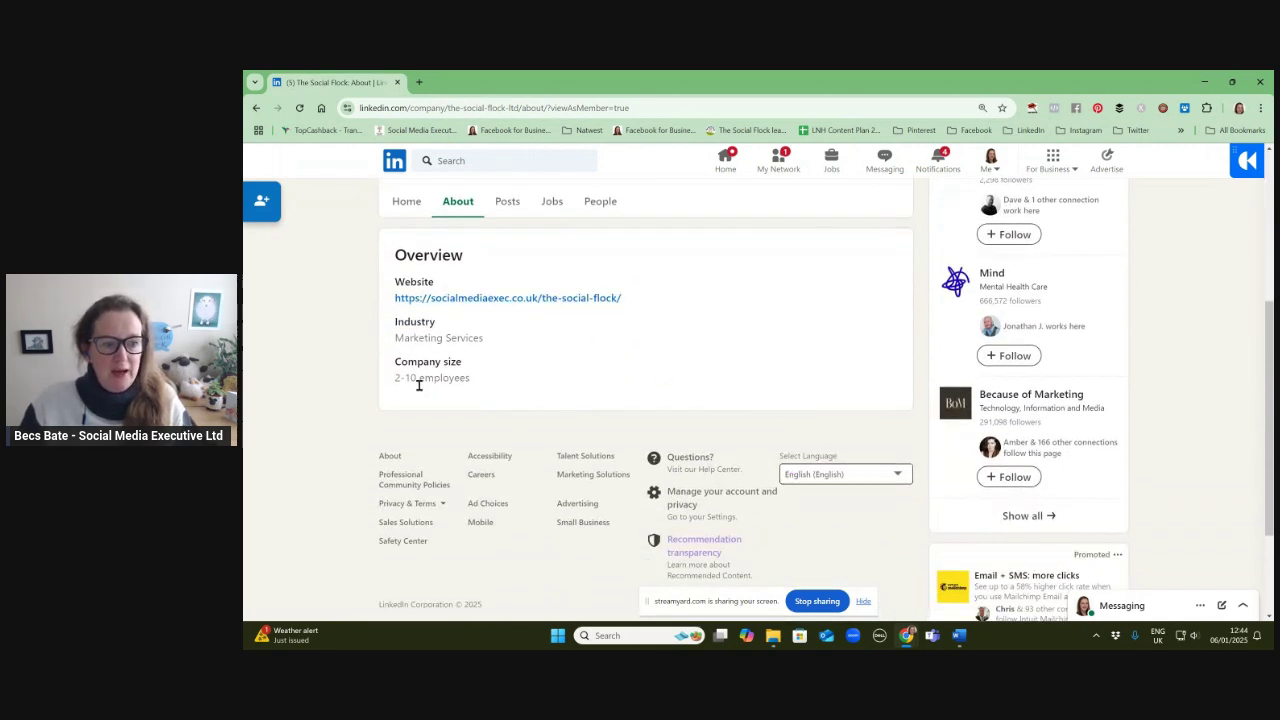
scroll(776, 380, up, 2)
scroll(776, 380, up, 2)
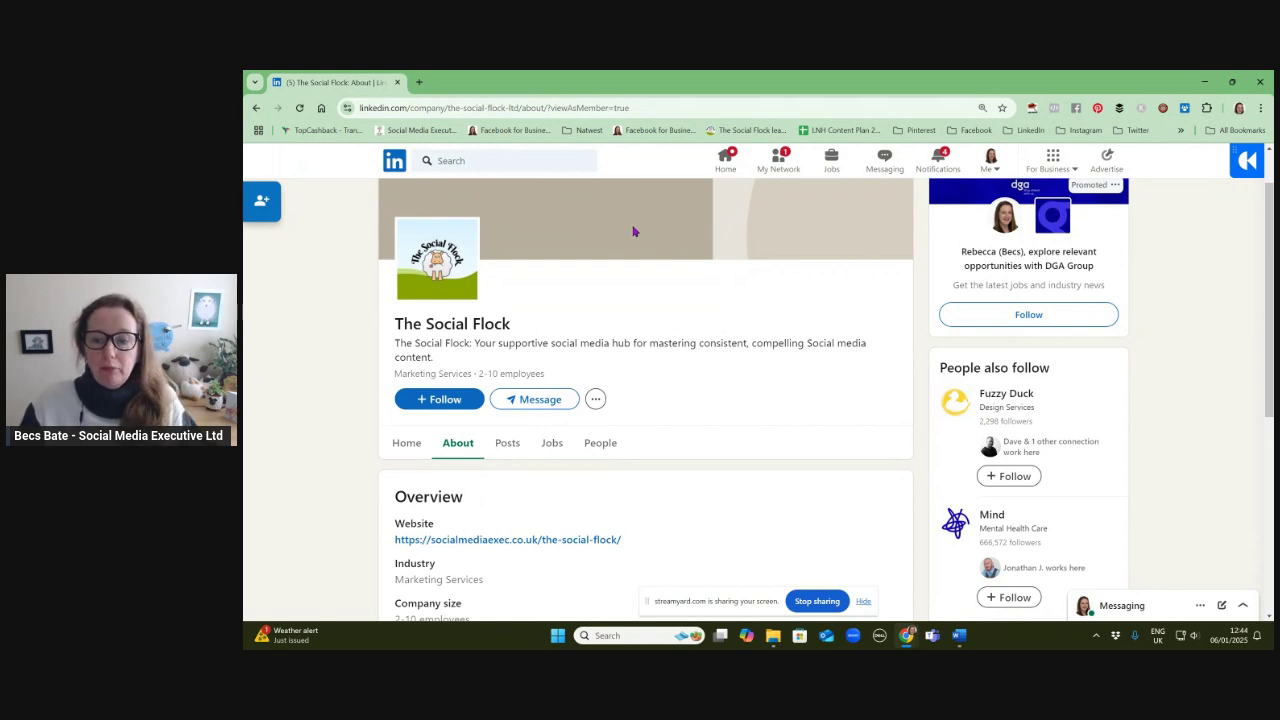
scroll(717, 337, up, 1)
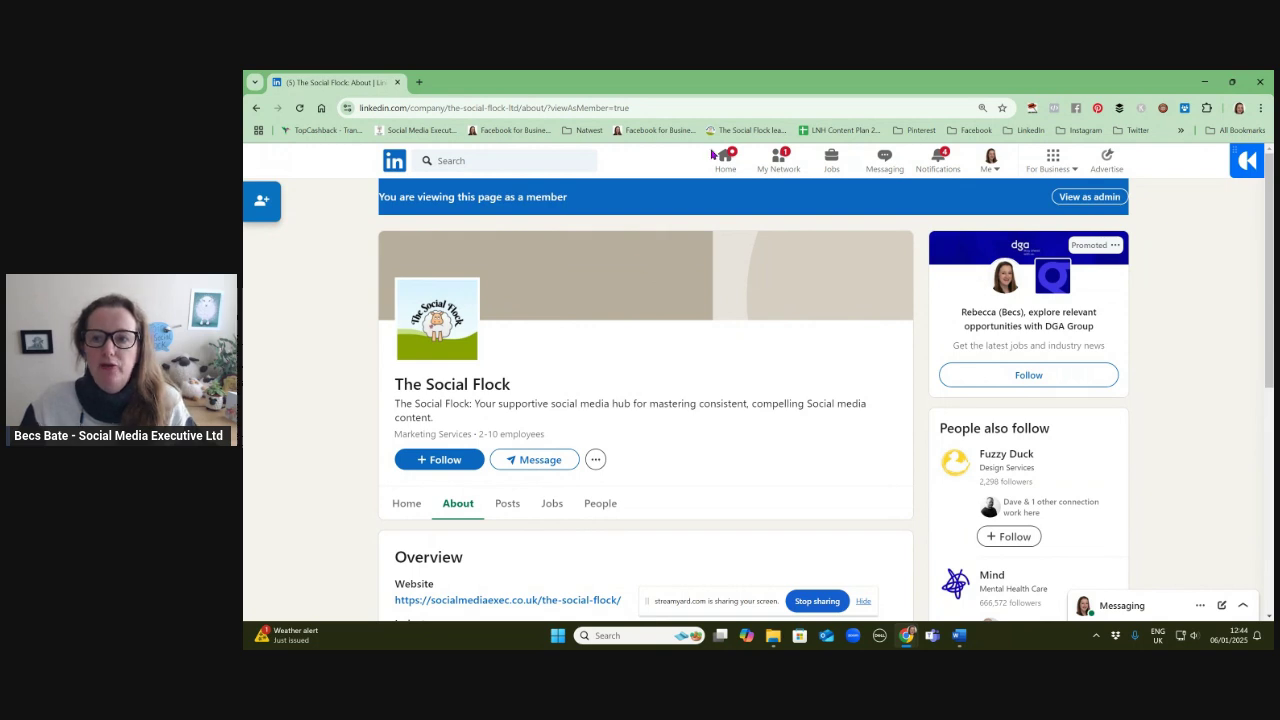
click(1090, 197)
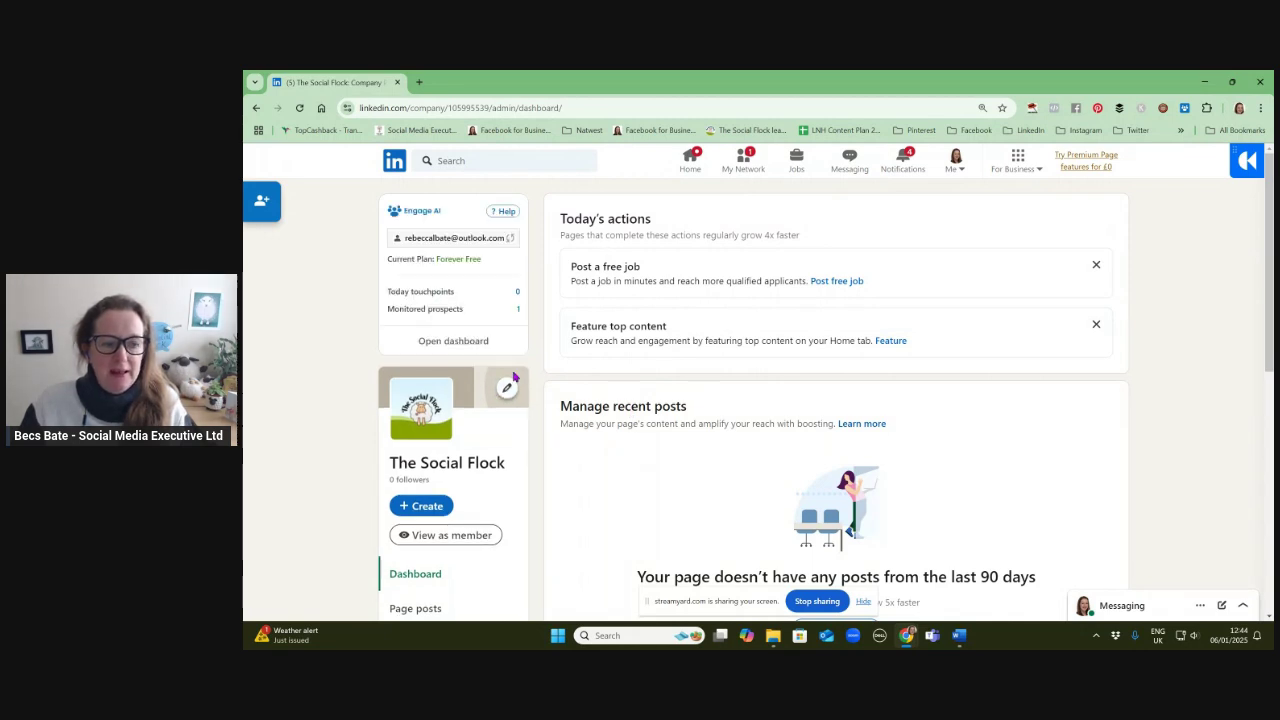
Upload the image file "LinkedIn Banner 2023" as the page's cover image.
click(506, 390)
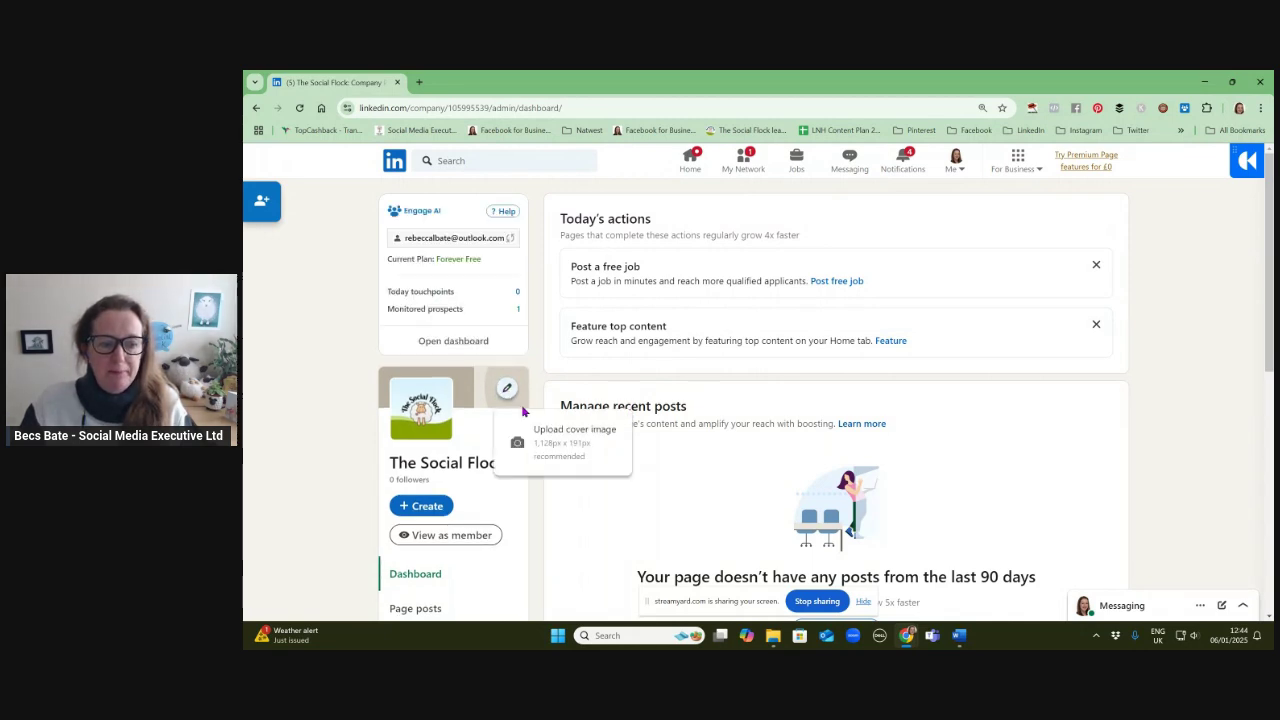
click(581, 453)
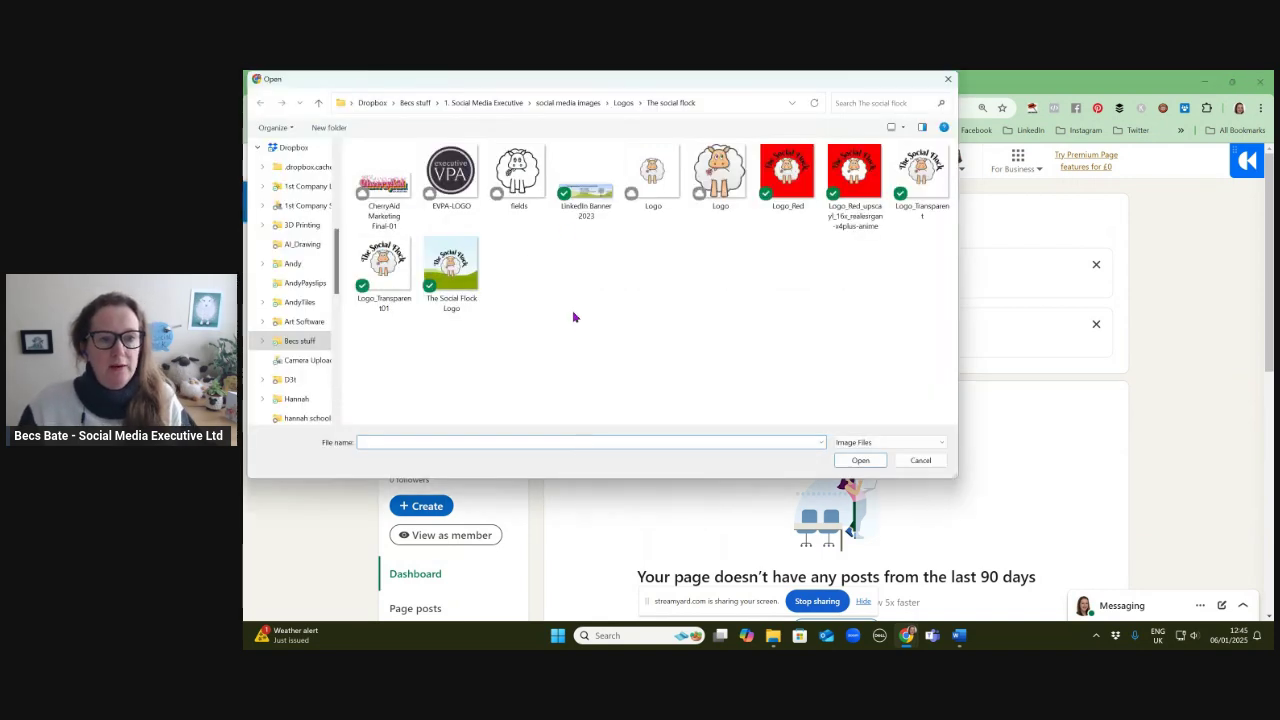
click(582, 192)
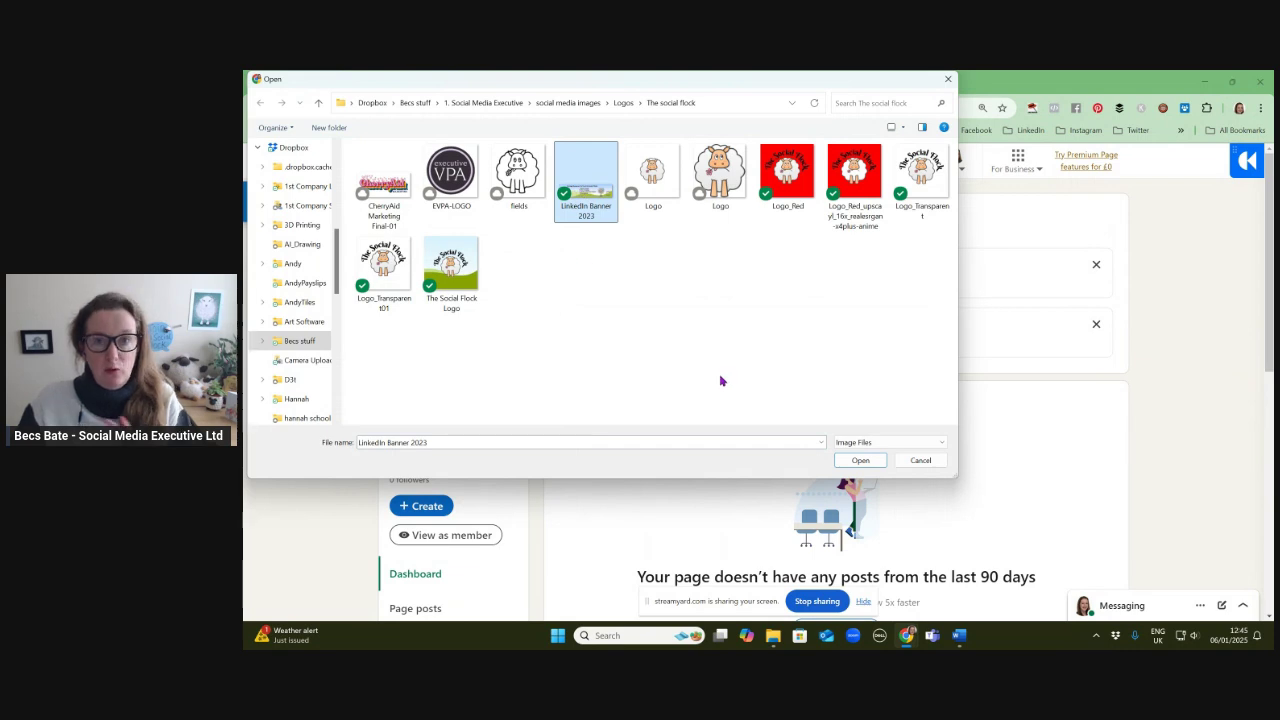
click(866, 466)
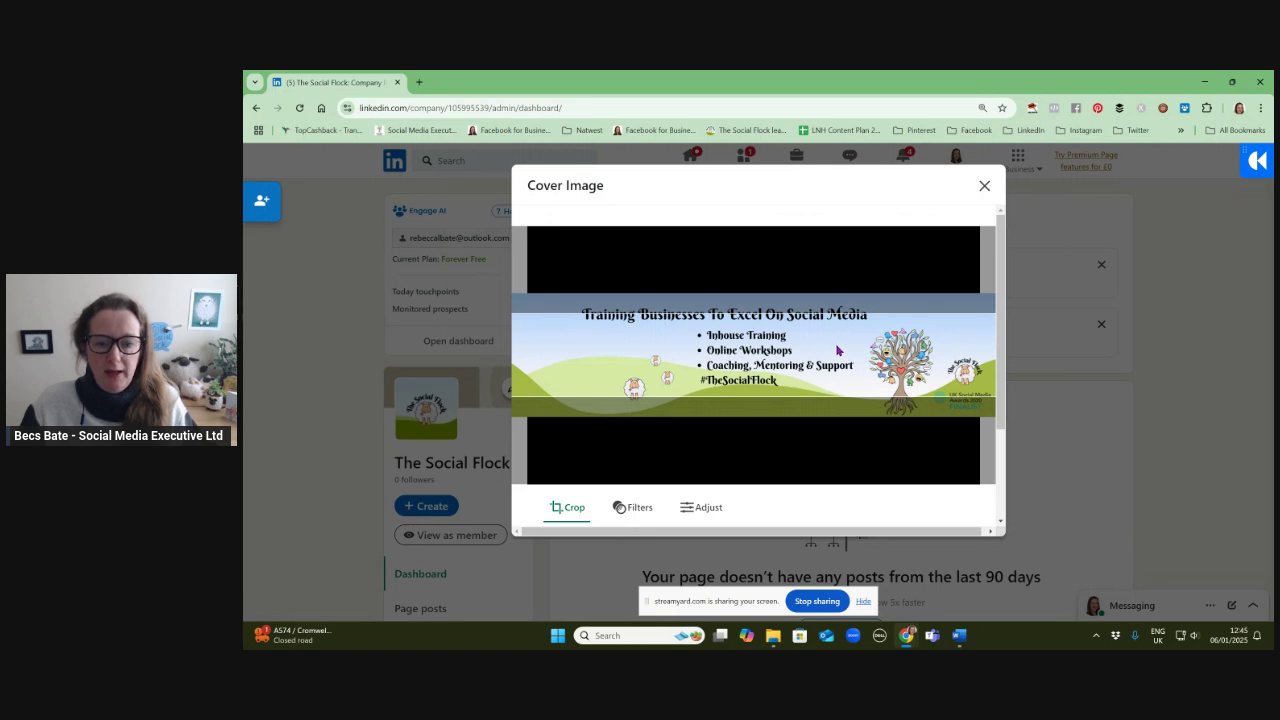
Shift the banner slightly lower within the crop frame and apply it as the cover image.
drag(838, 346, 838, 354)
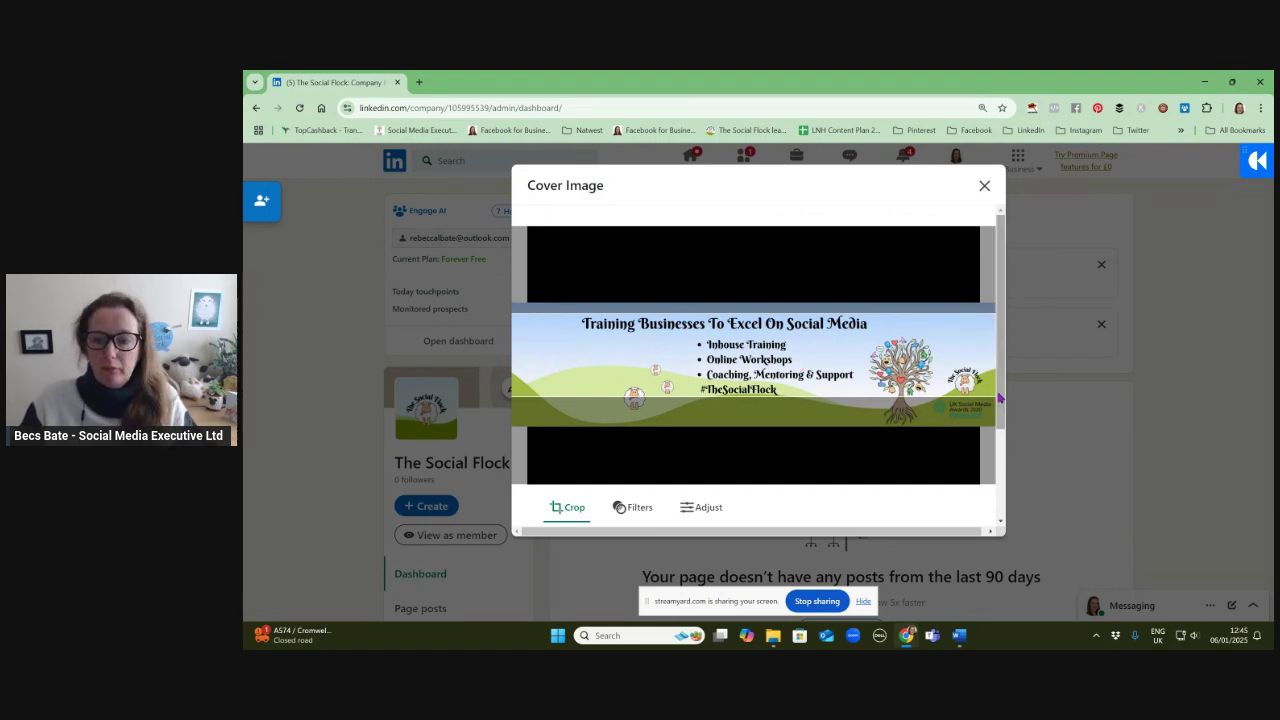
scroll(816, 299, down, 1)
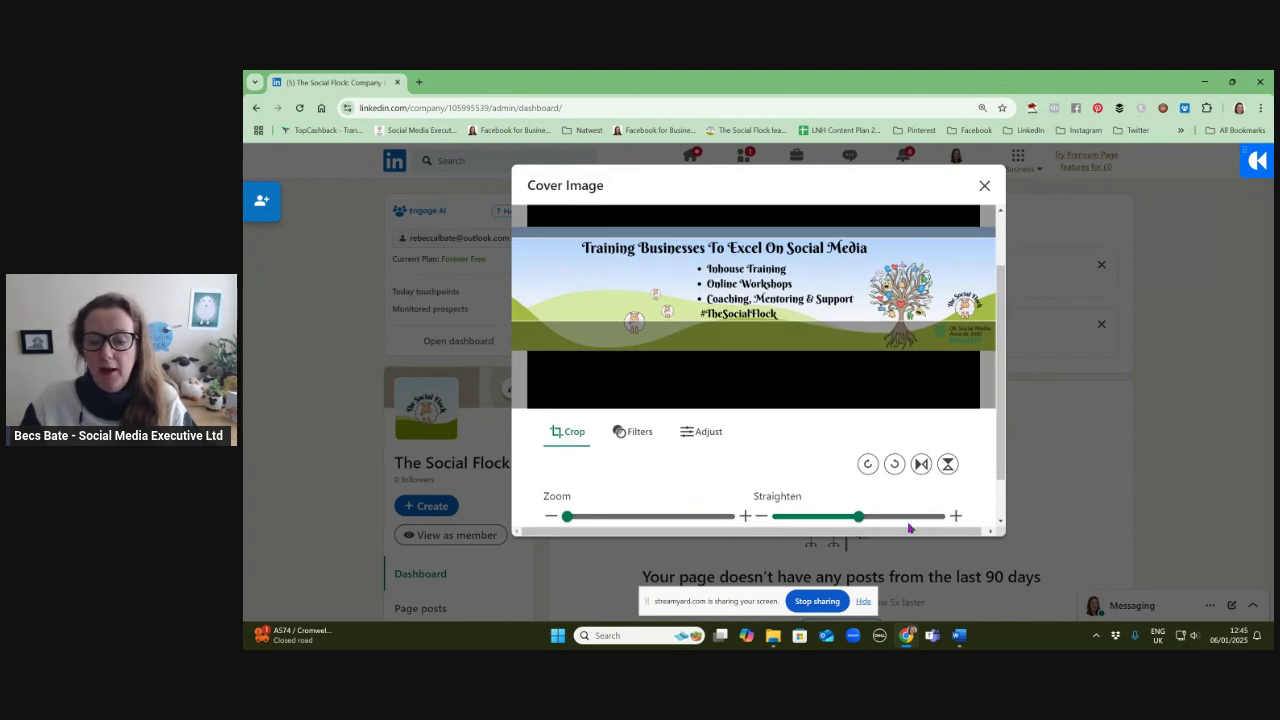
drag(1004, 462, 1000, 512)
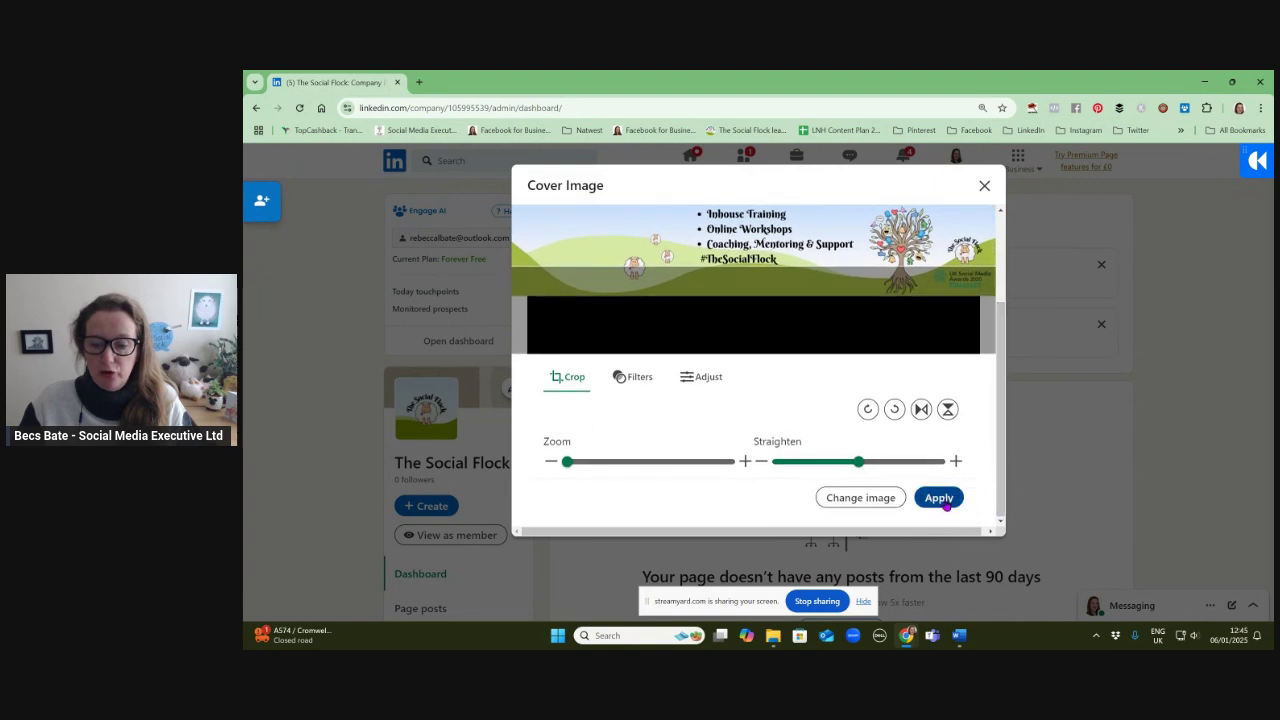
click(945, 500)
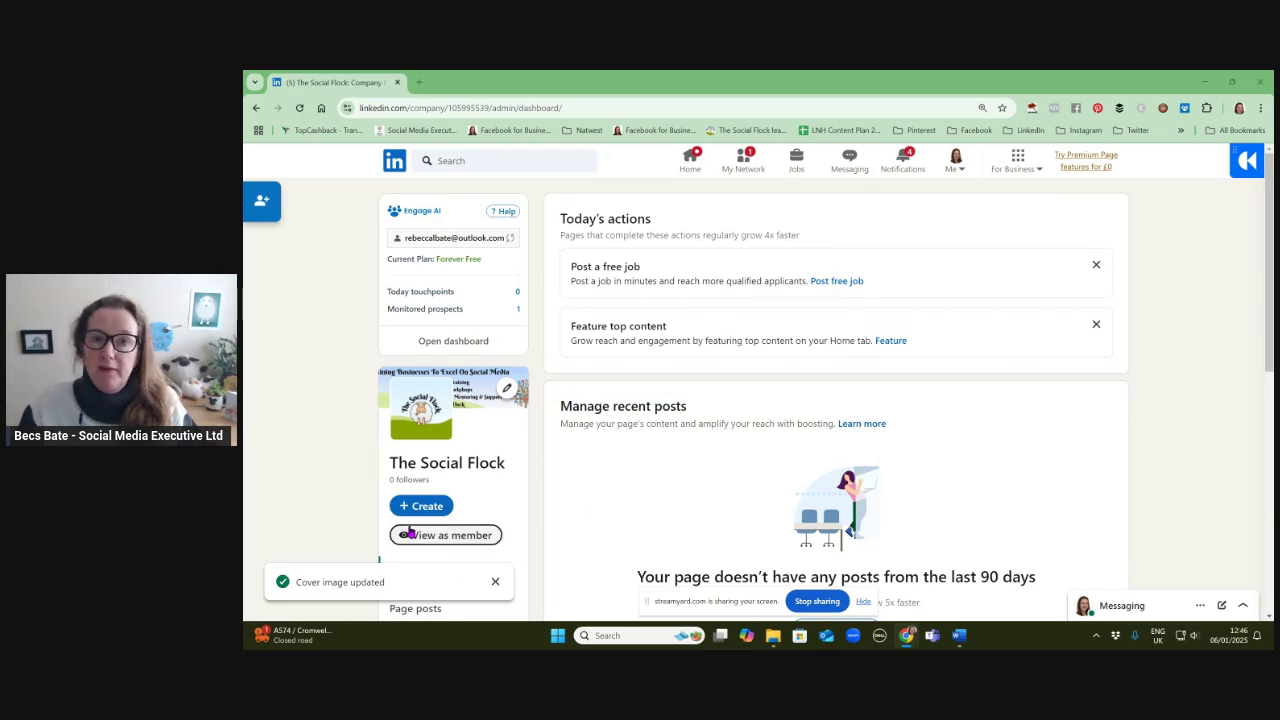
Open the page for editing and bring up the setup of its header buttons.
scroll(535, 486, down, 2)
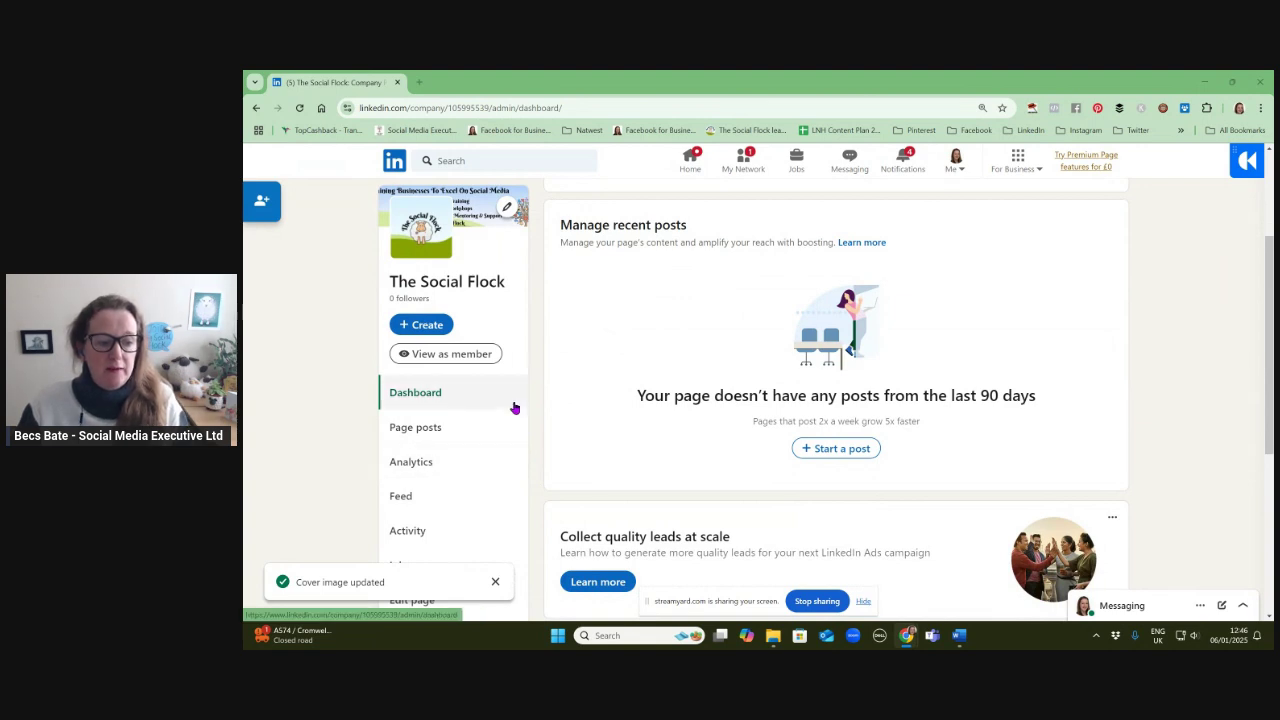
scroll(514, 410, down, 1)
scroll(514, 408, down, 3)
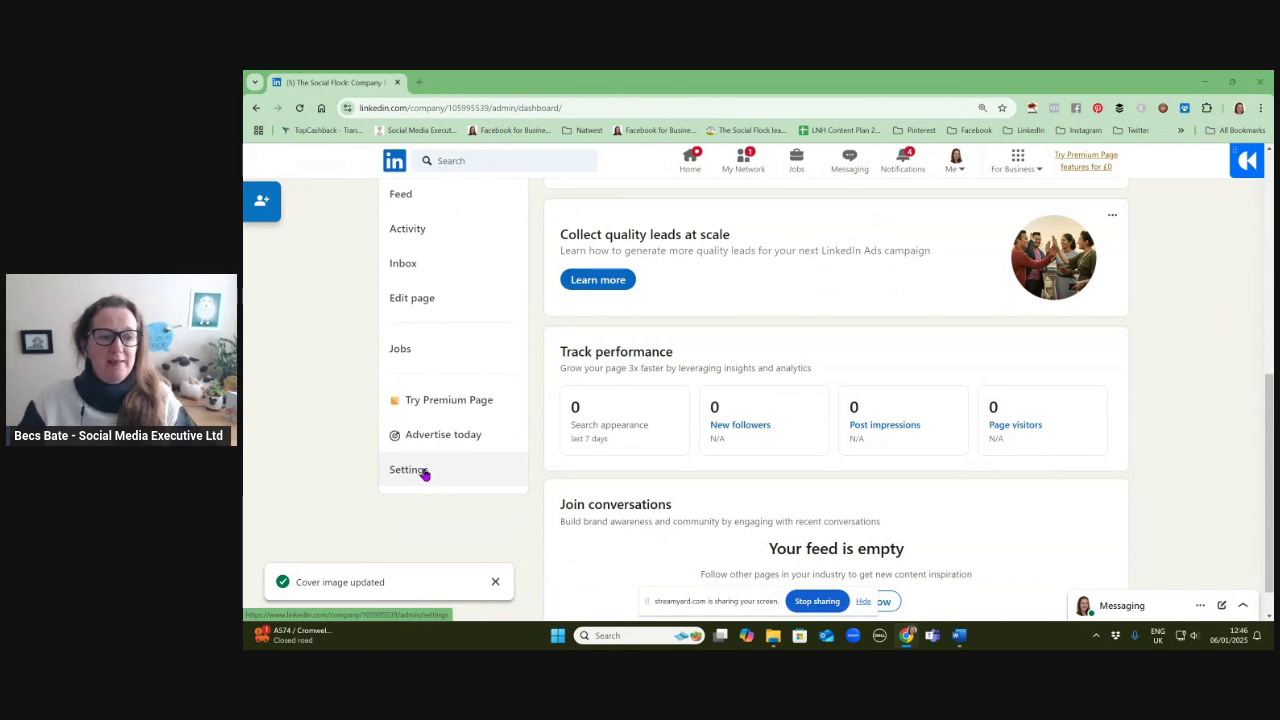
click(416, 307)
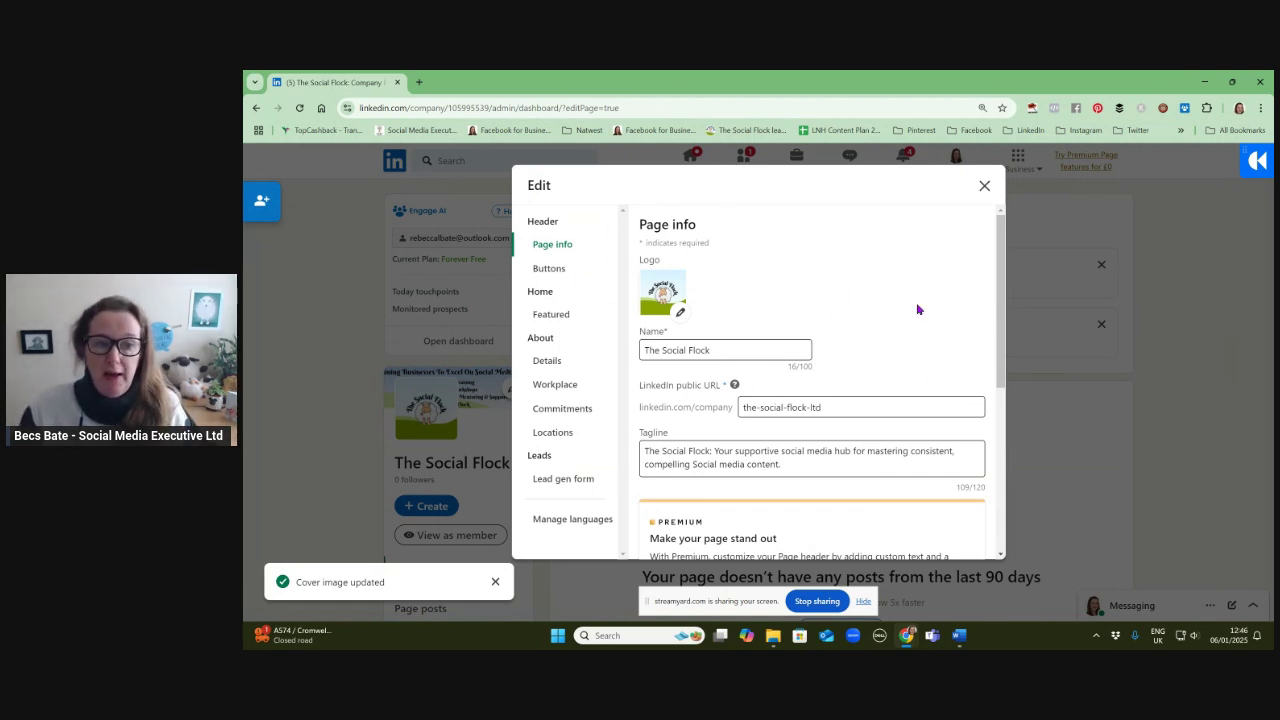
drag(1003, 300, 995, 272)
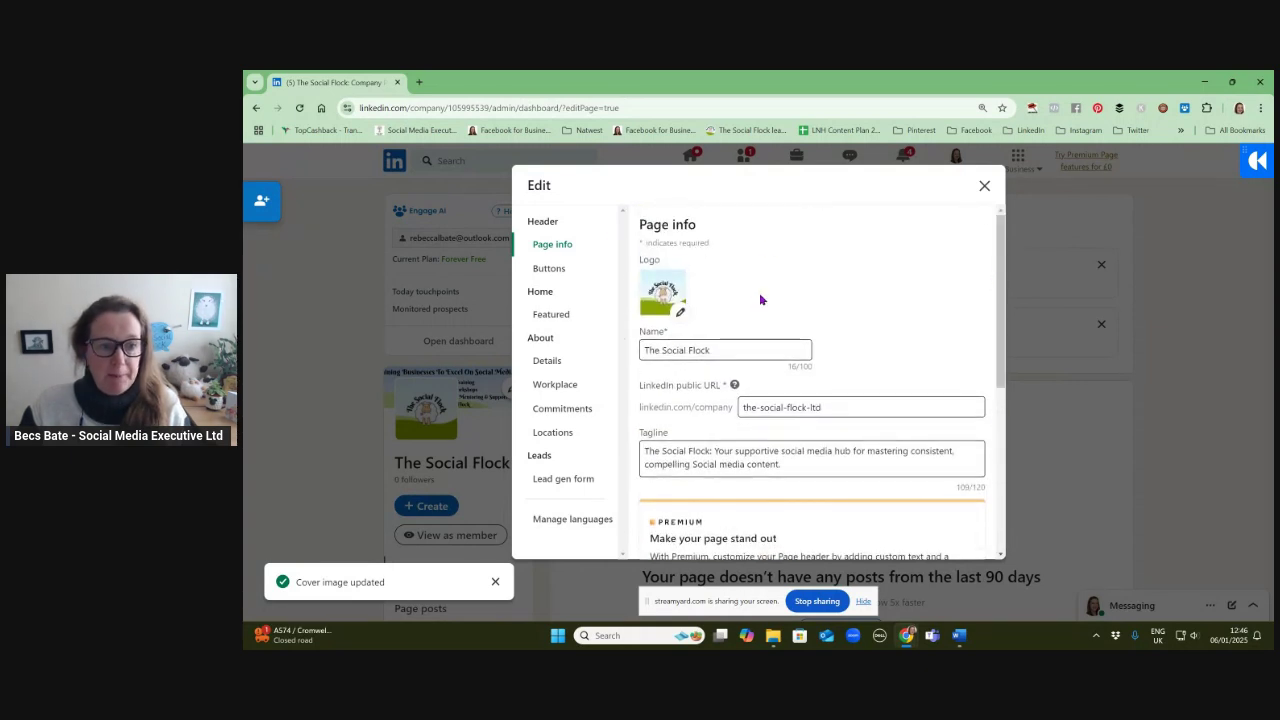
click(547, 275)
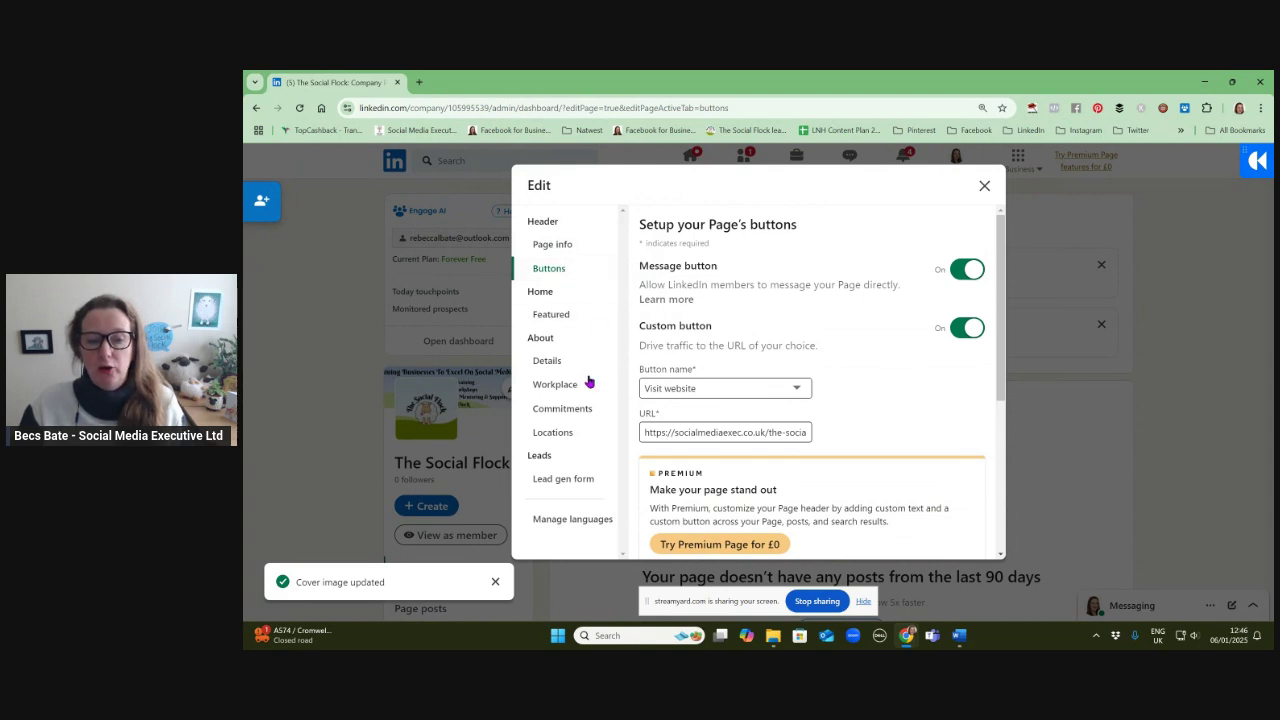
Review the name choices for the page's custom button and the remaining header button settings, keeping "Visit website".
click(797, 389)
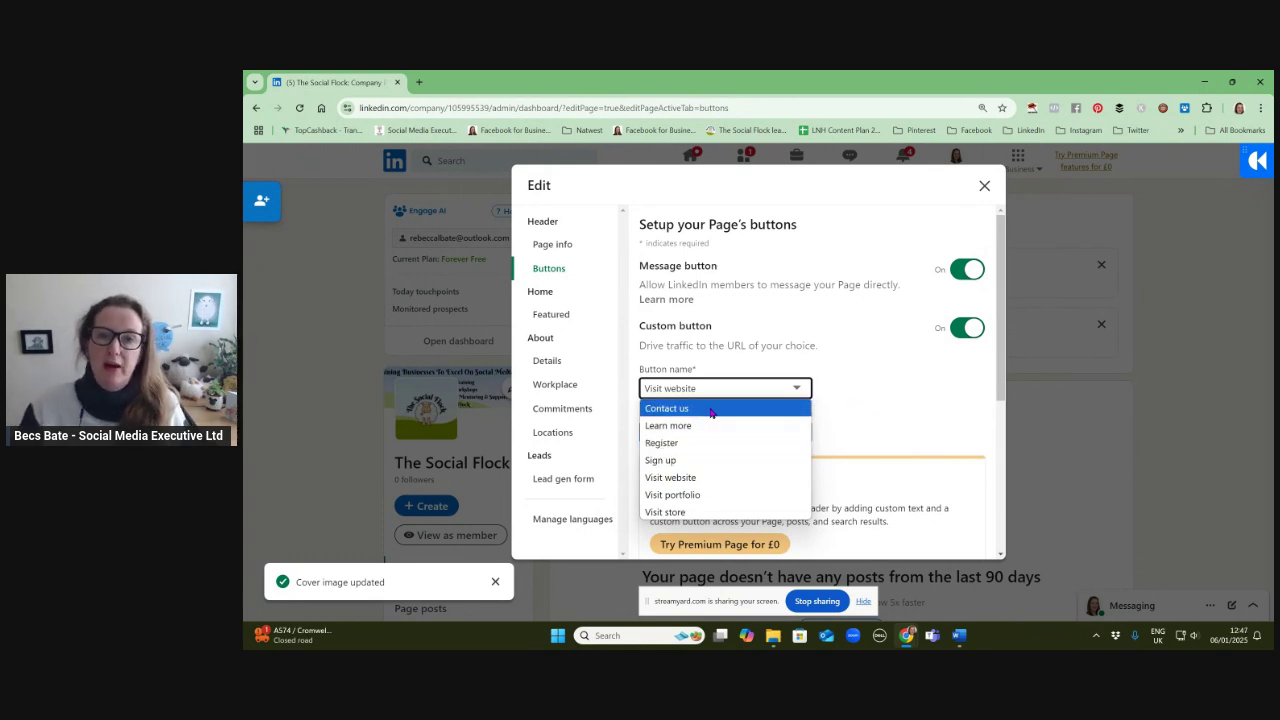
click(848, 392)
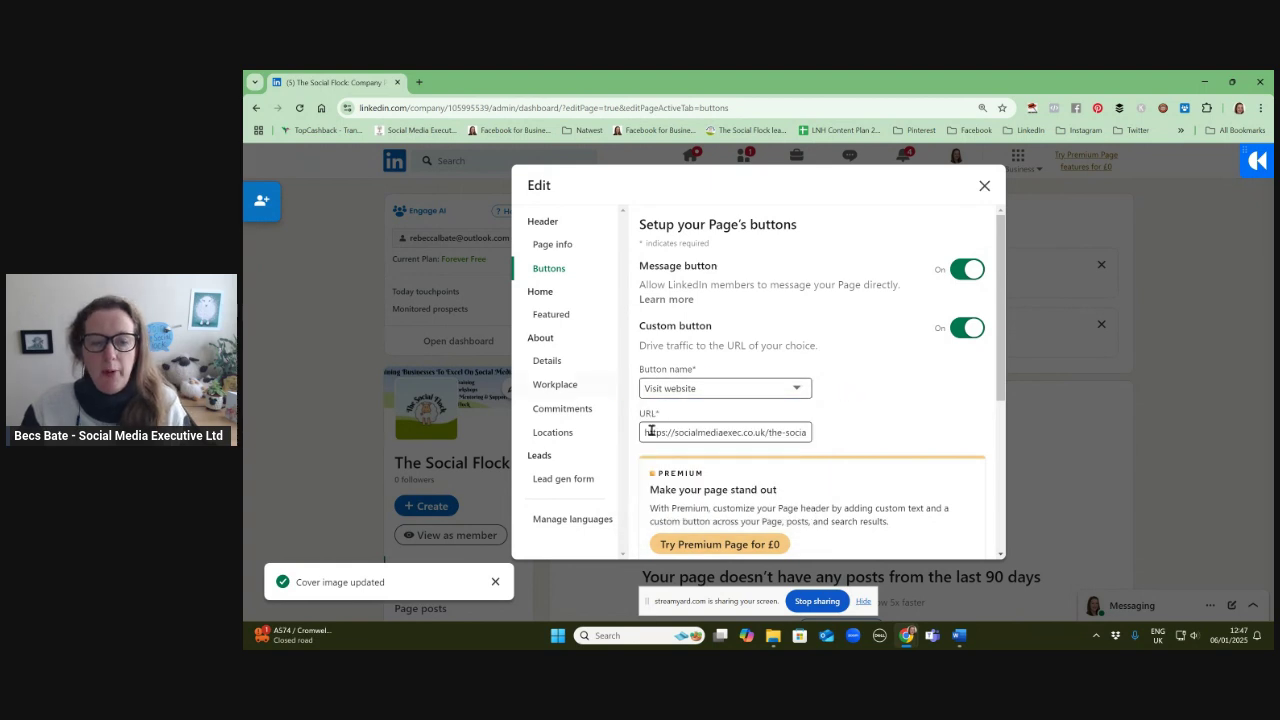
scroll(912, 383, down, 1)
scroll(912, 383, down, 2)
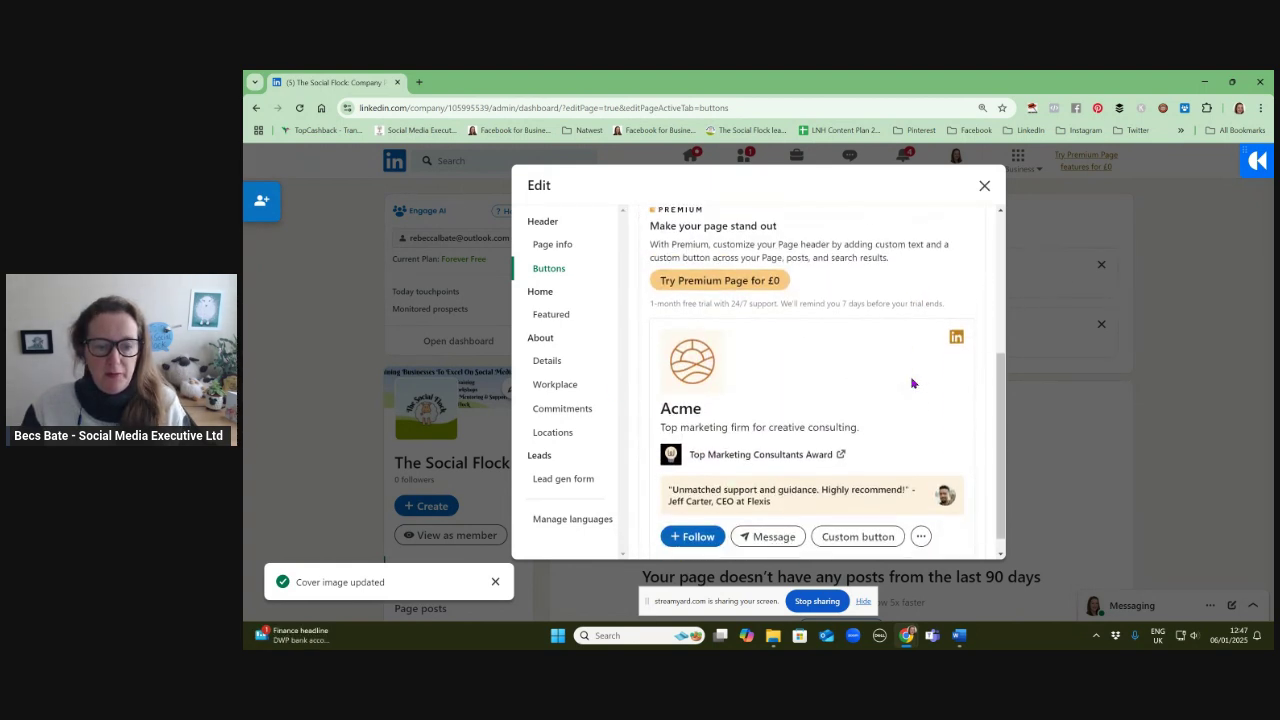
scroll(912, 383, up, 1)
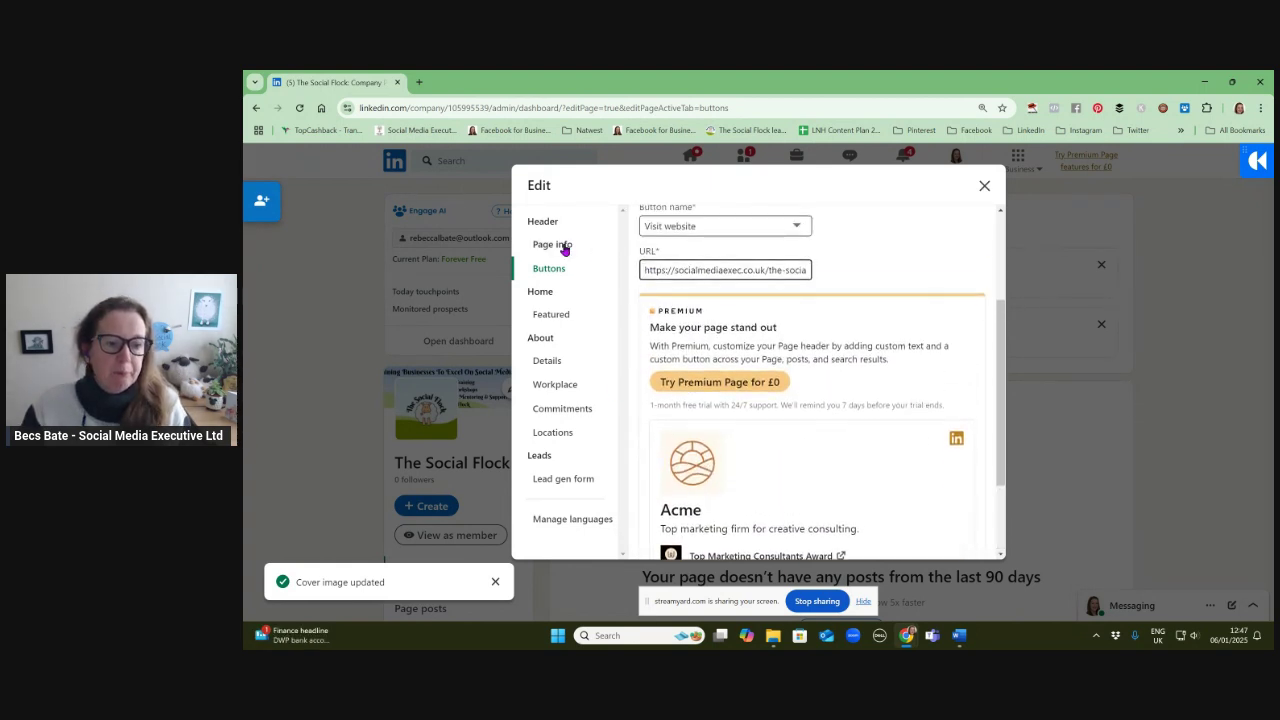
Review the page's Details fields for phone and year founded, the Workplace module and Locations, and close the page editor.
click(546, 363)
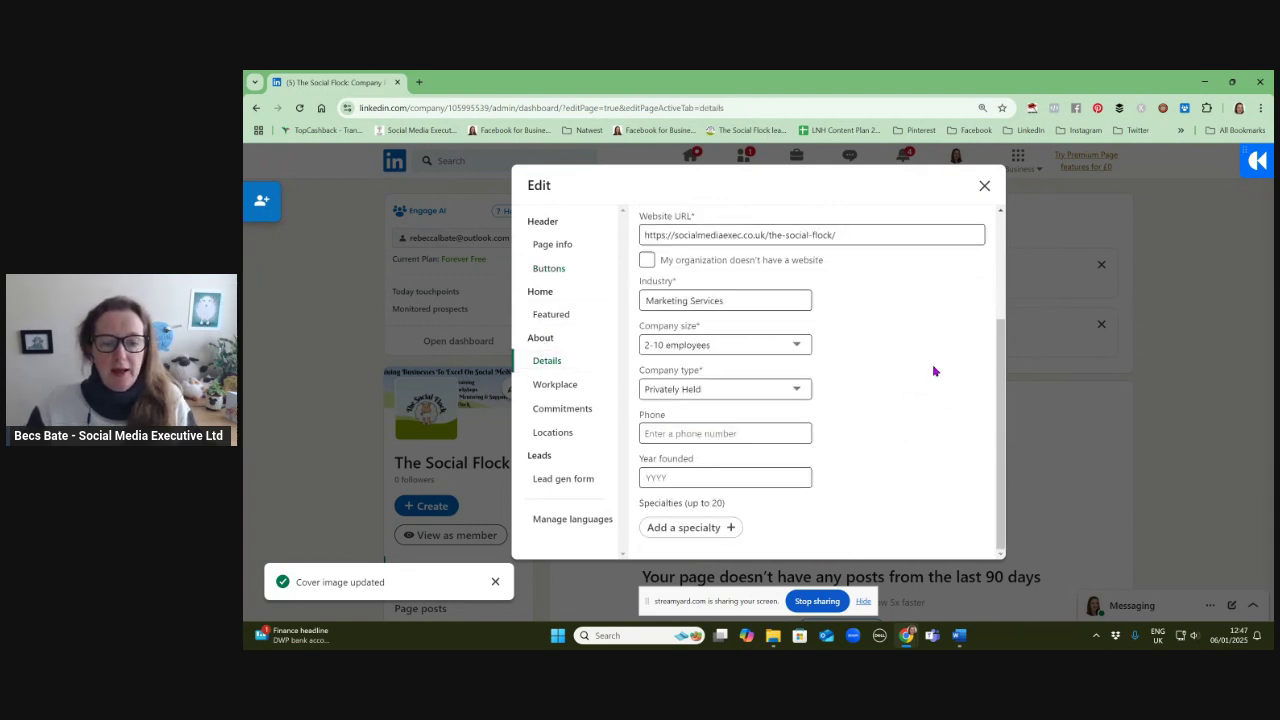
click(652, 432)
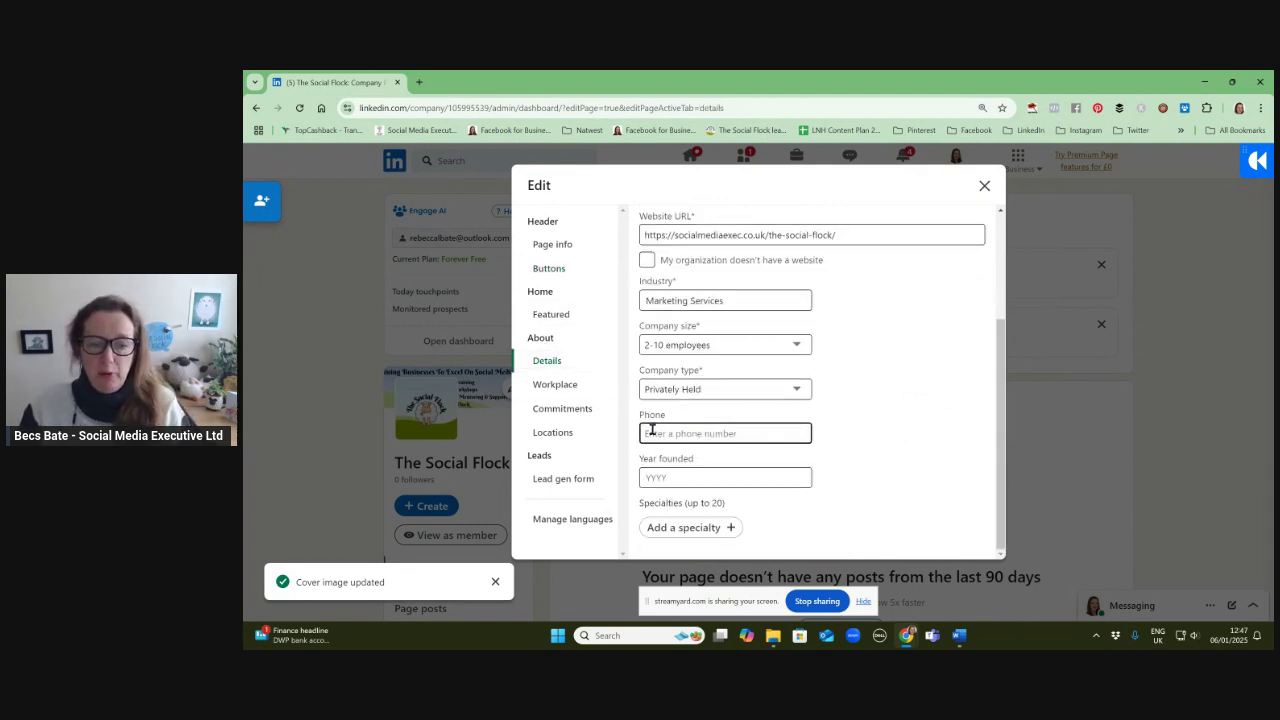
click(665, 459)
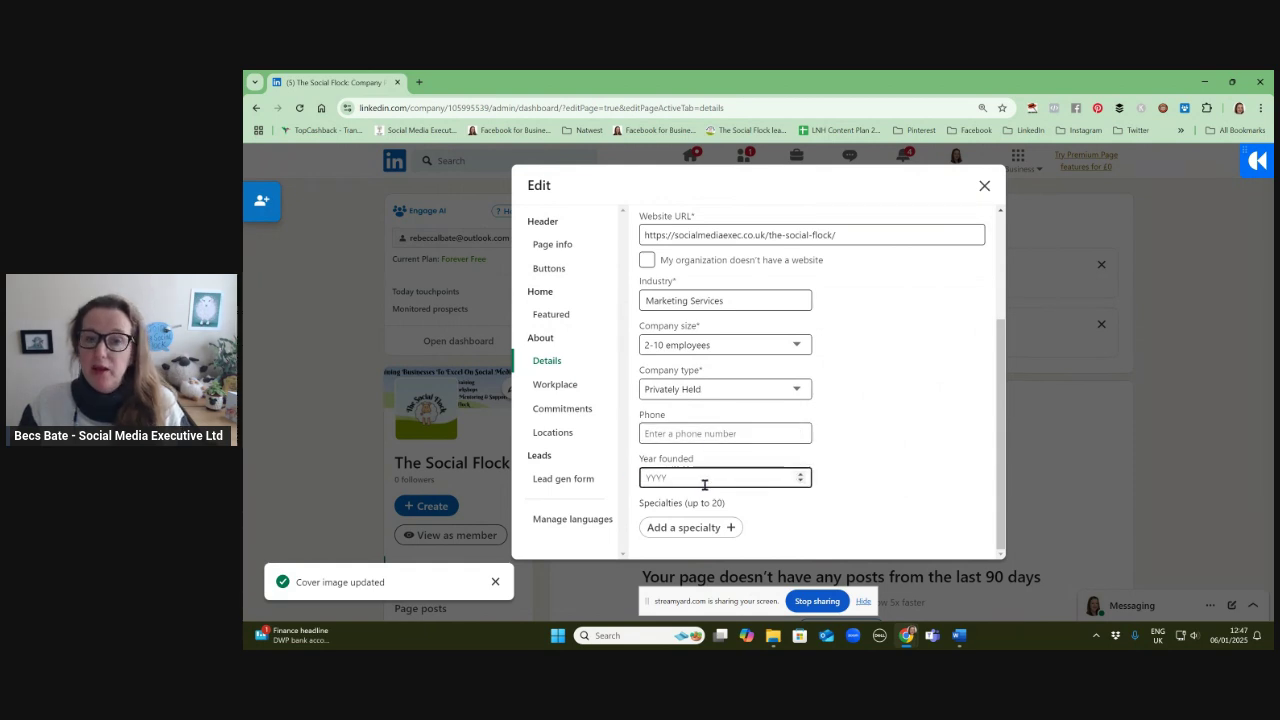
click(555, 388)
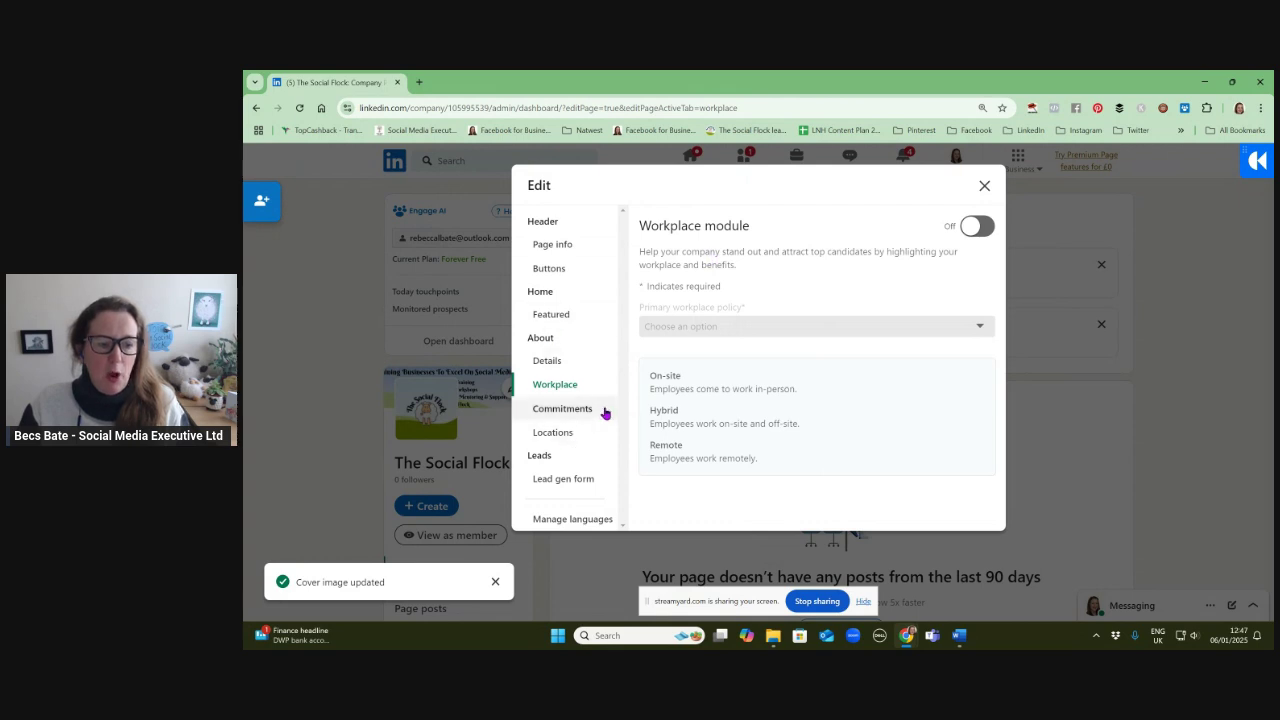
click(549, 440)
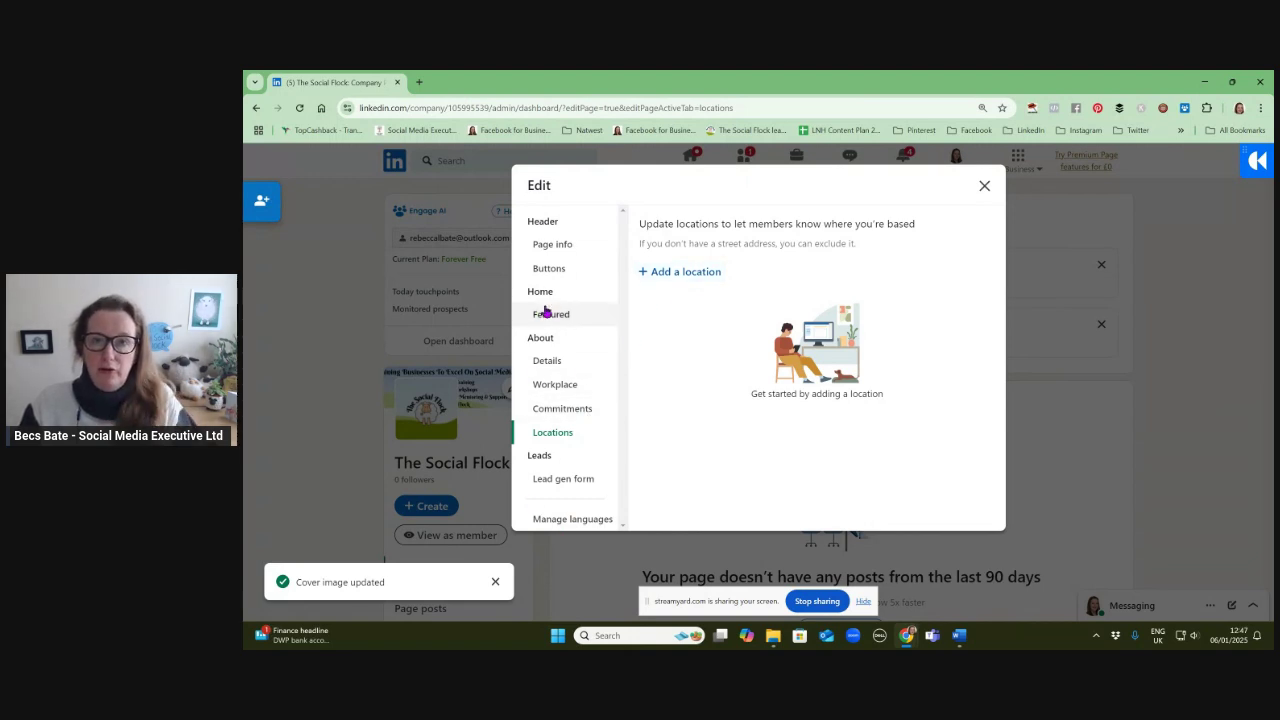
click(984, 190)
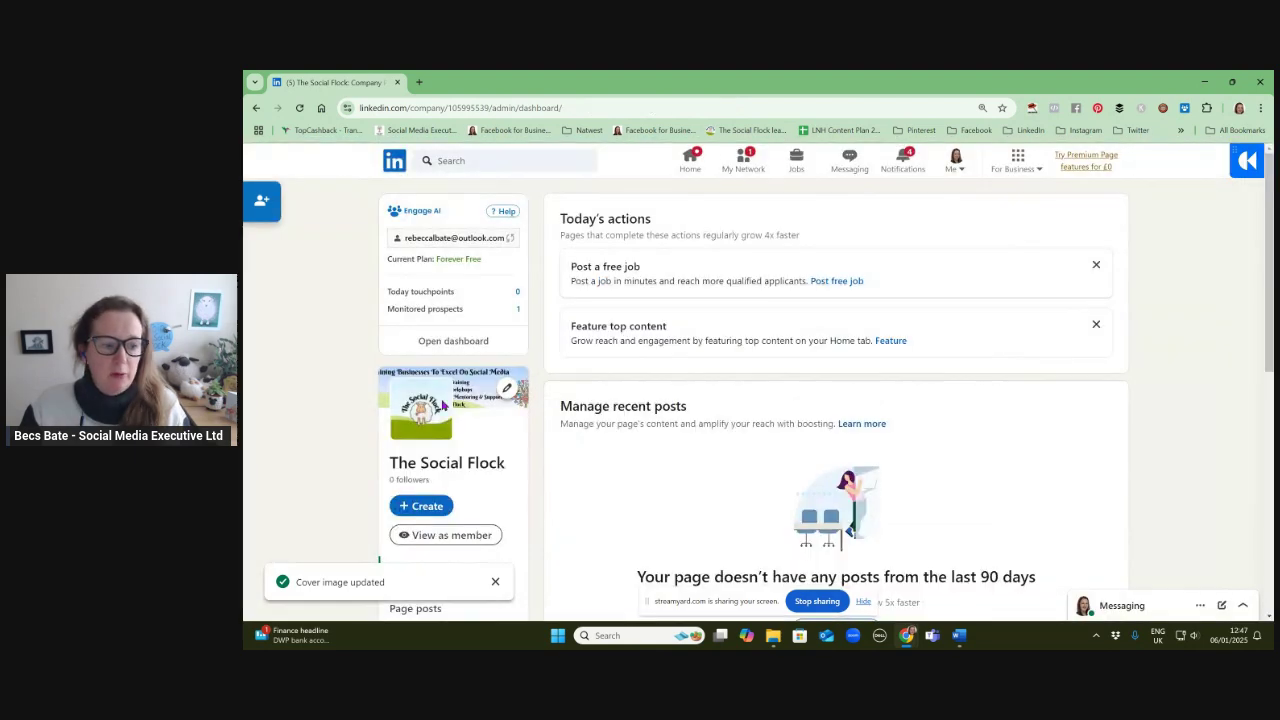
Open the page's settings and bring up the management of its admins.
scroll(478, 418, down, 3)
scroll(479, 425, down, 3)
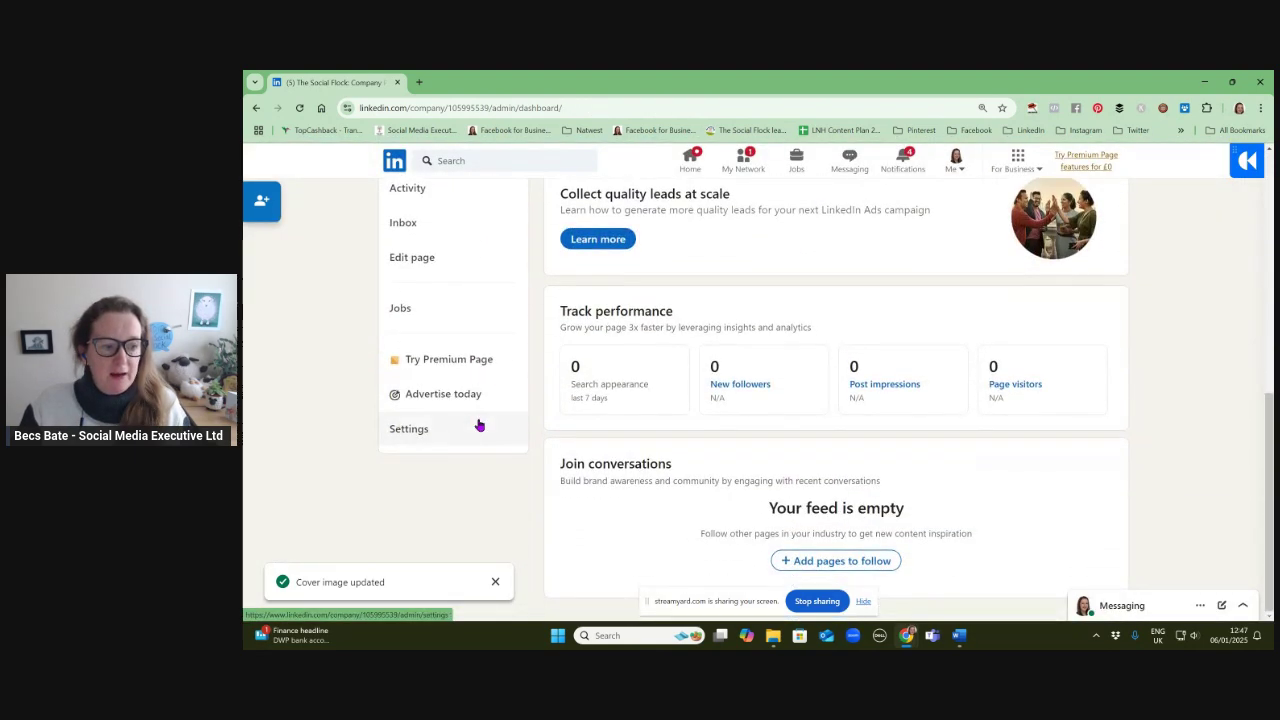
click(427, 435)
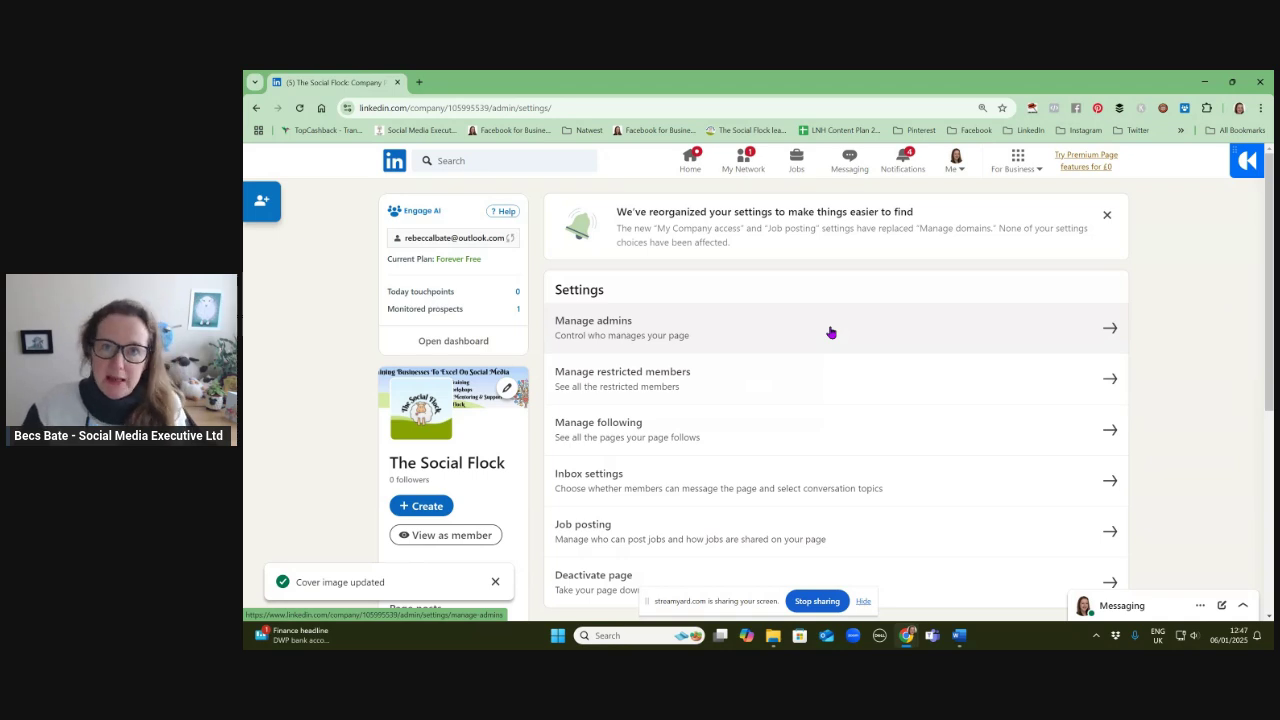
click(714, 335)
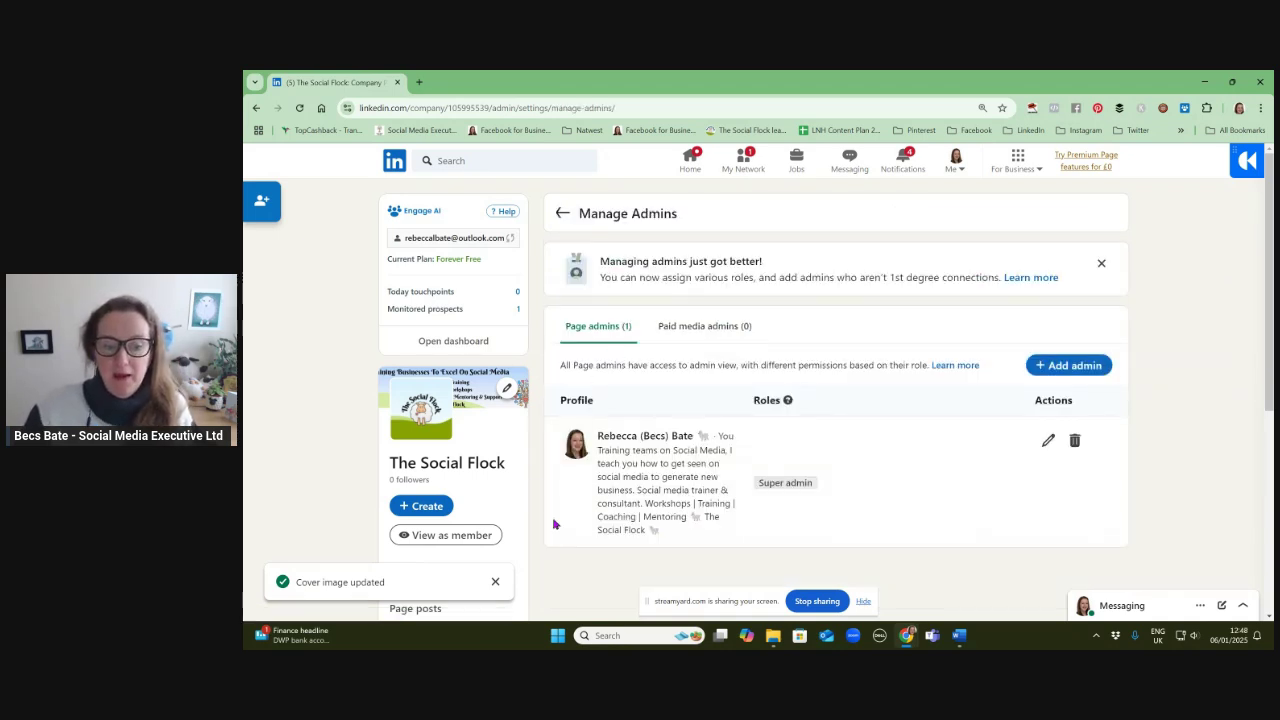
Search for a member by first name as a possible new page admin, and leave without assigning a role.
click(1060, 366)
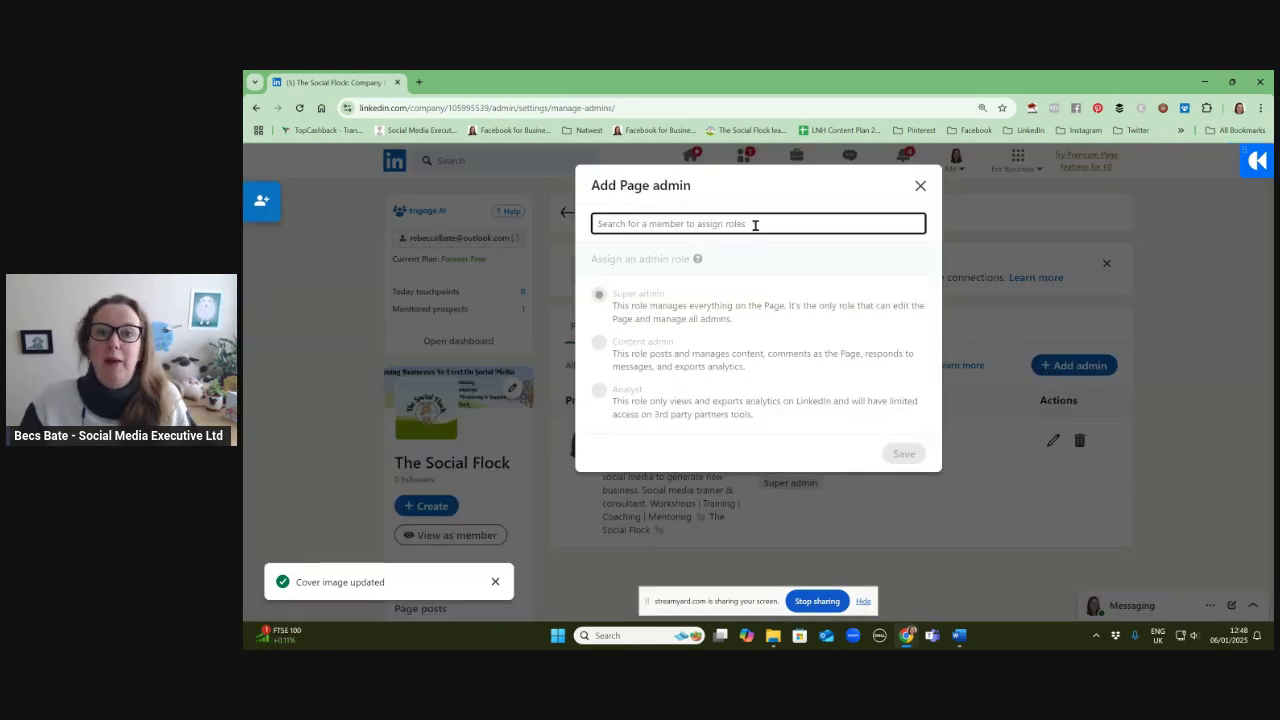
text(jean)
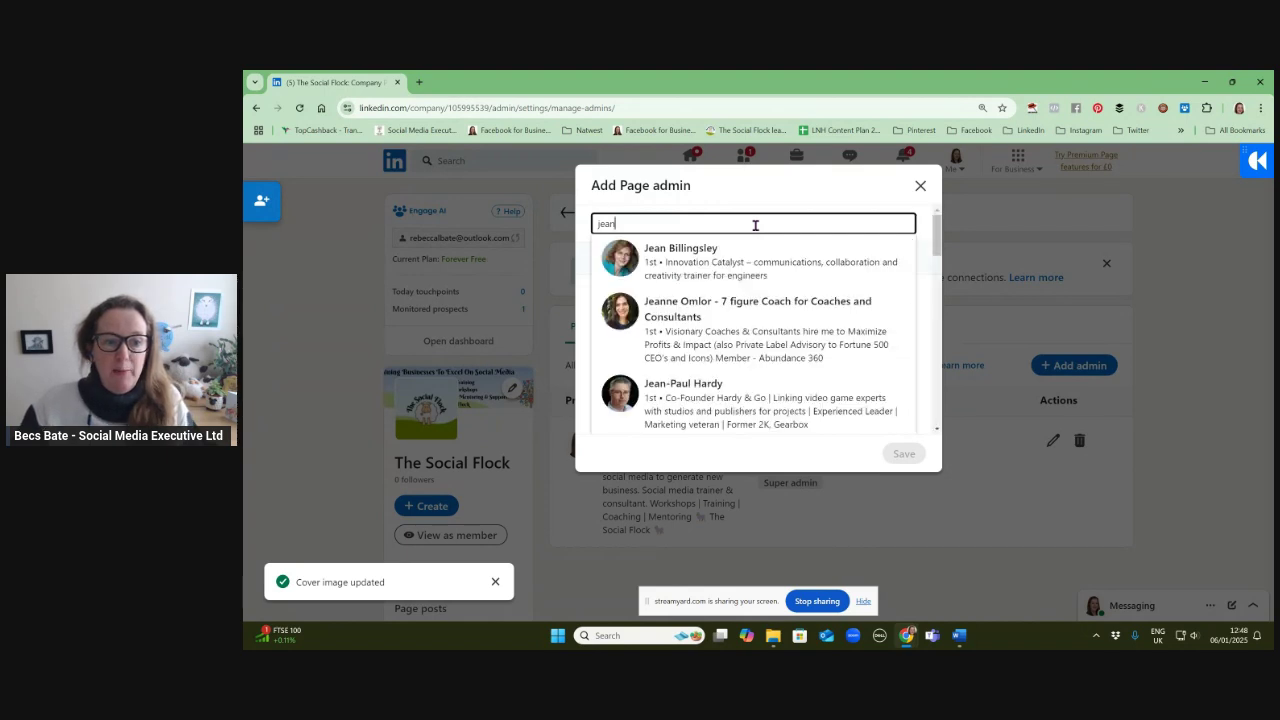
click(920, 188)
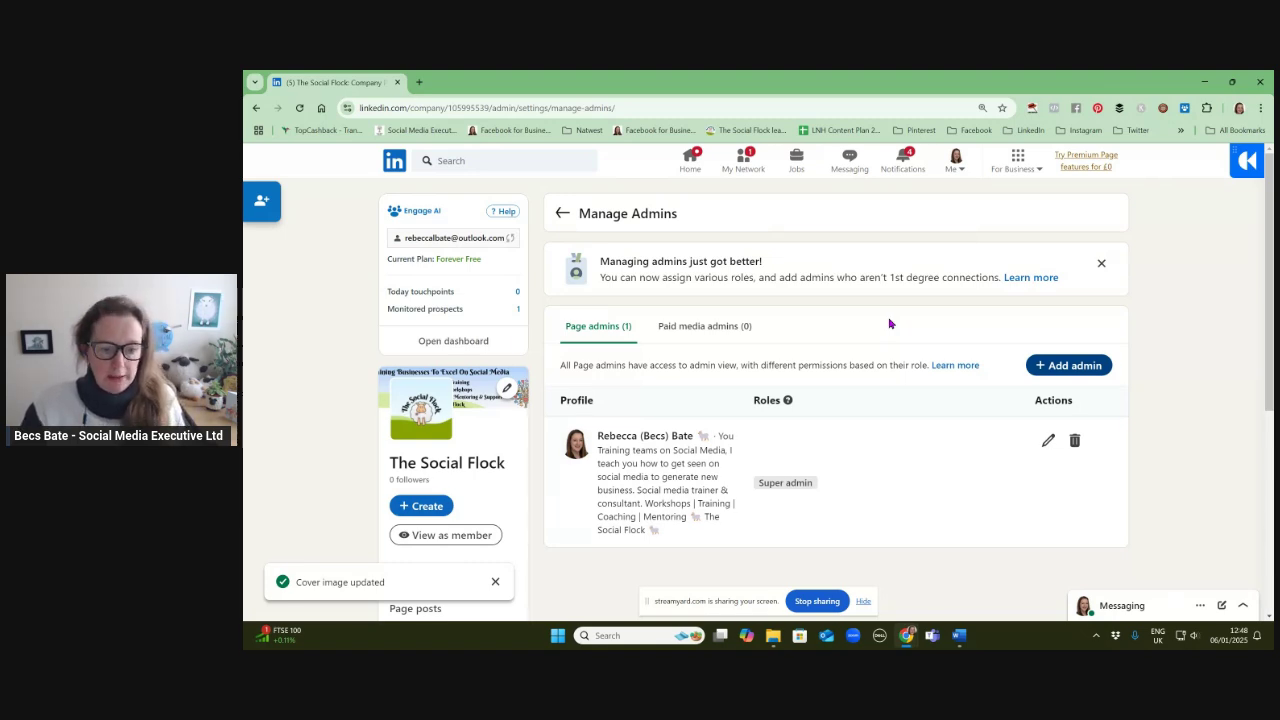
Look over the page's admin list and return to the settings overview to review its remaining options.
scroll(890, 323, down, 2)
scroll(890, 323, up, 2)
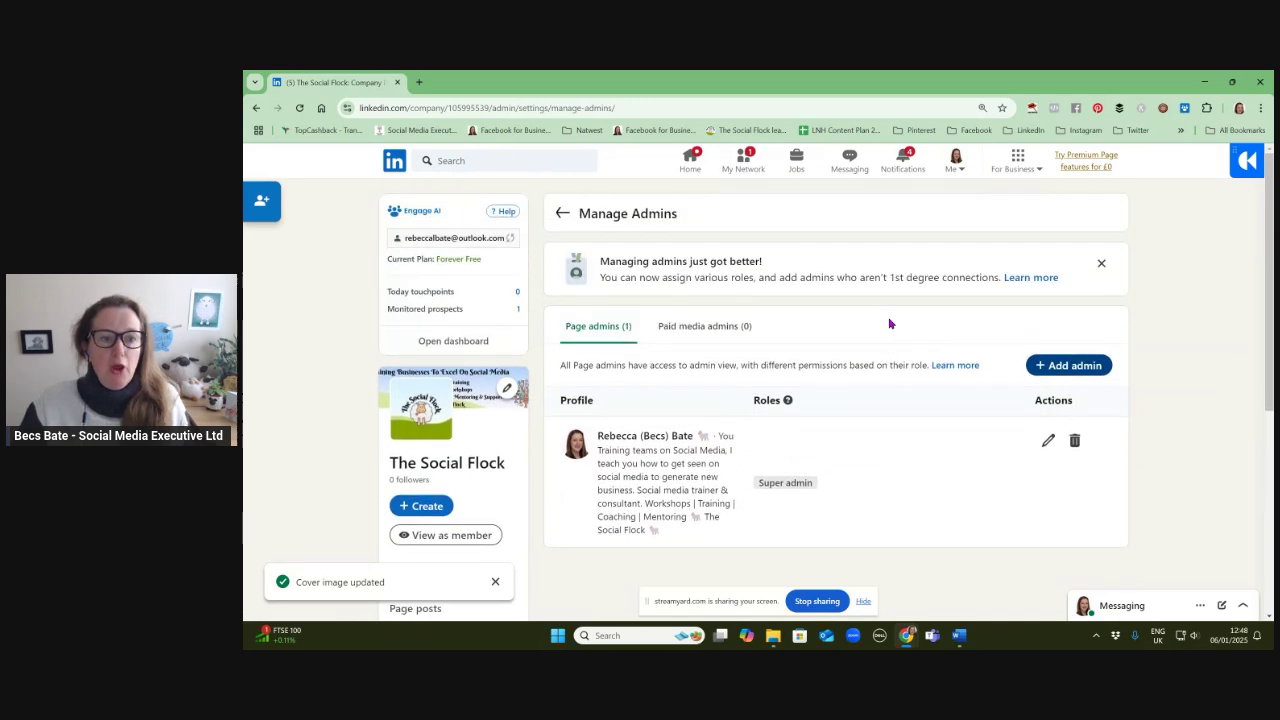
click(563, 214)
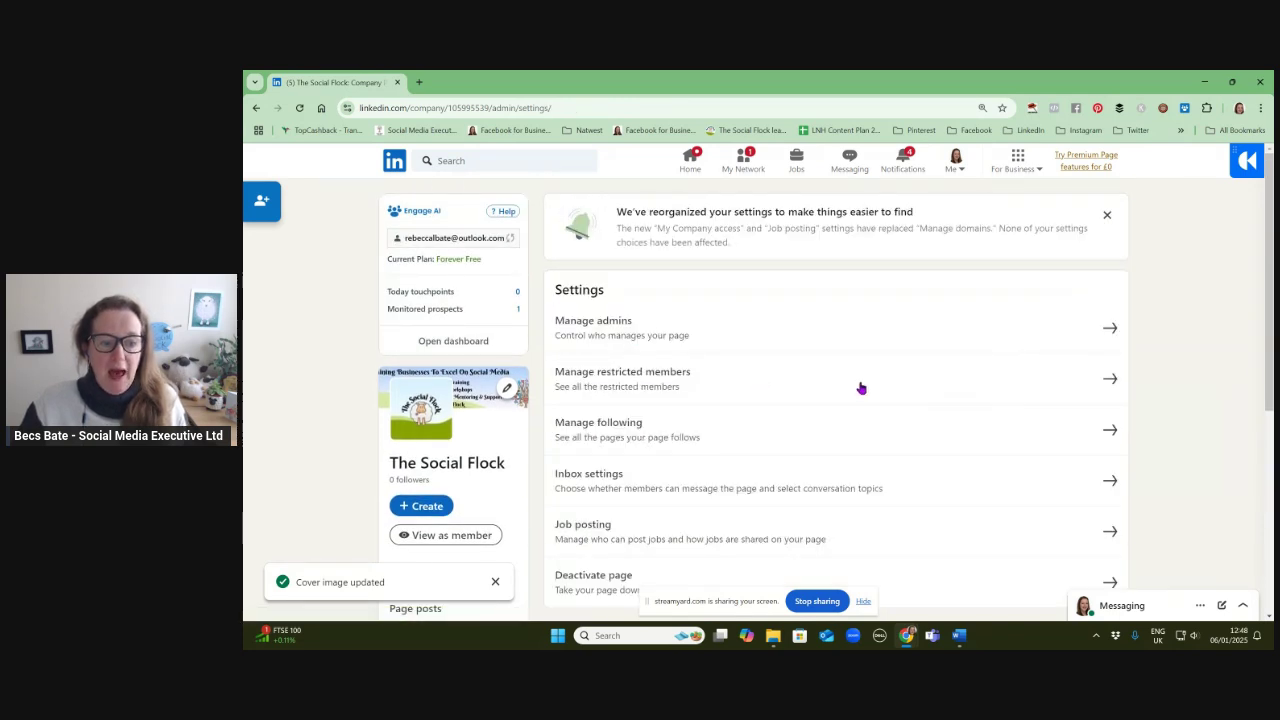
scroll(967, 388, down, 1)
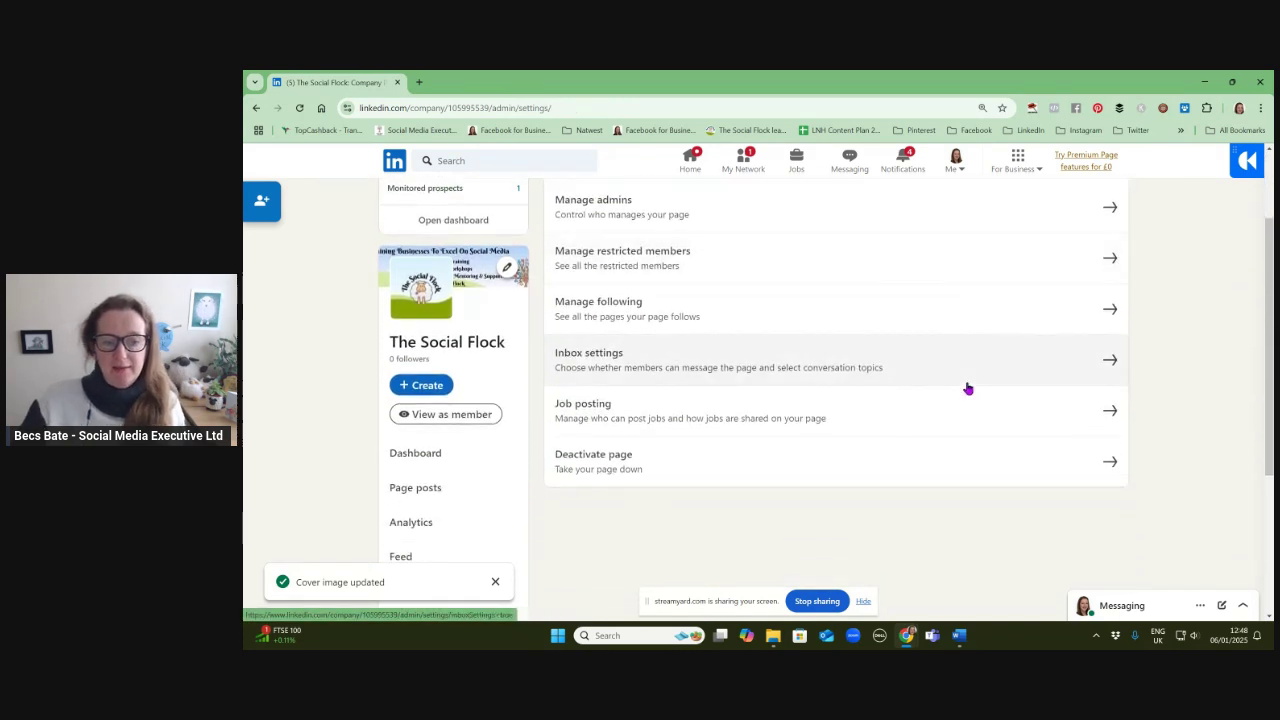